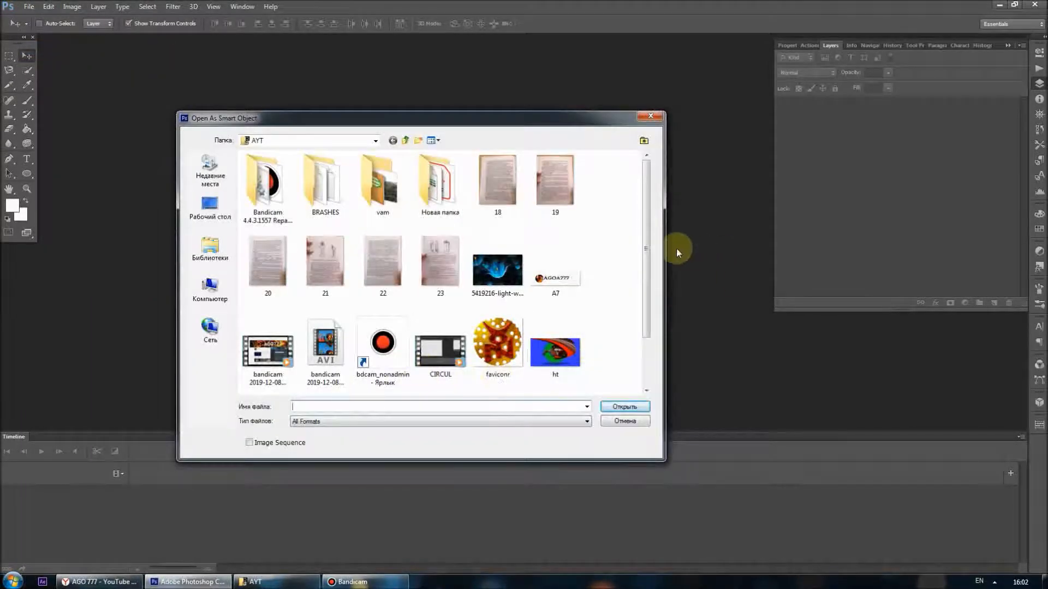
- Open the room photo Untitled-1 as a Smart Object and place its window in the middle of the workspace
{"action": "scroll", "coordinate": [648, 257], "scroll_direction": "down", "scroll_amount": 3}
{"action": "double_click", "coordinate": [275, 376]}
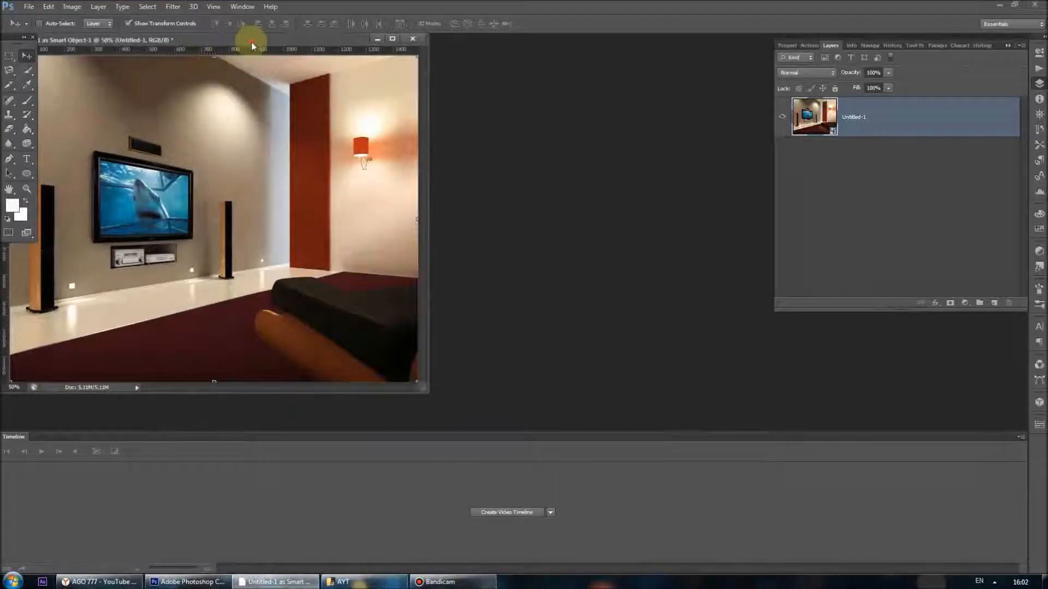
{"action": "left_click_drag", "start_coordinate": [249, 41], "coordinate": [534, 182]}
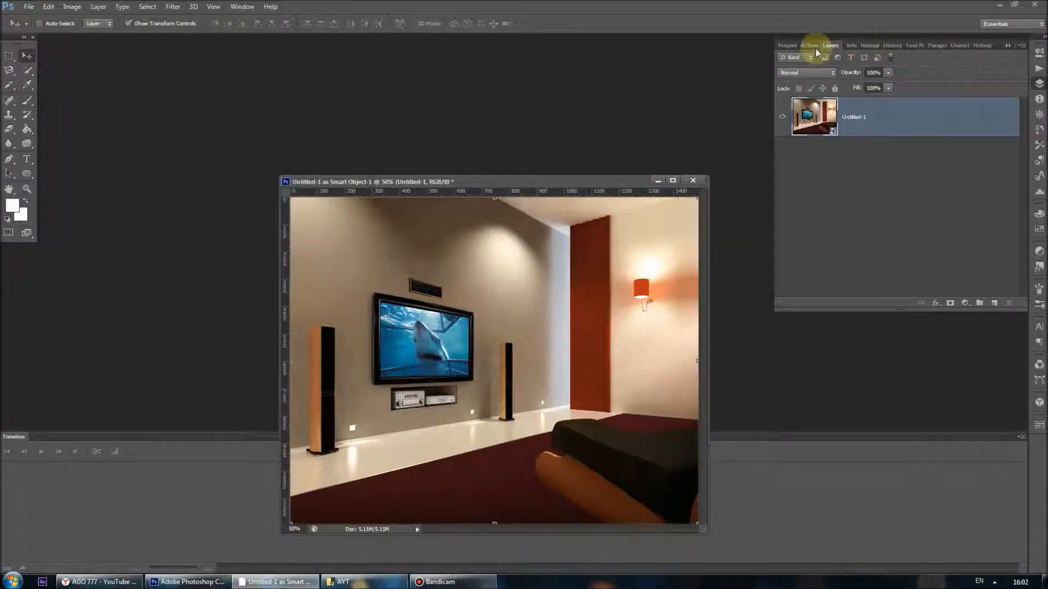
- Trace the four corners of the television screen with the Pen tool as a closed black shape
{"action": "left_click", "coordinate": [870, 46]}
{"action": "left_click_drag", "start_coordinate": [906, 300], "coordinate": [928, 301]}
{"action": "left_click_drag", "start_coordinate": [895, 184], "coordinate": [867, 179]}
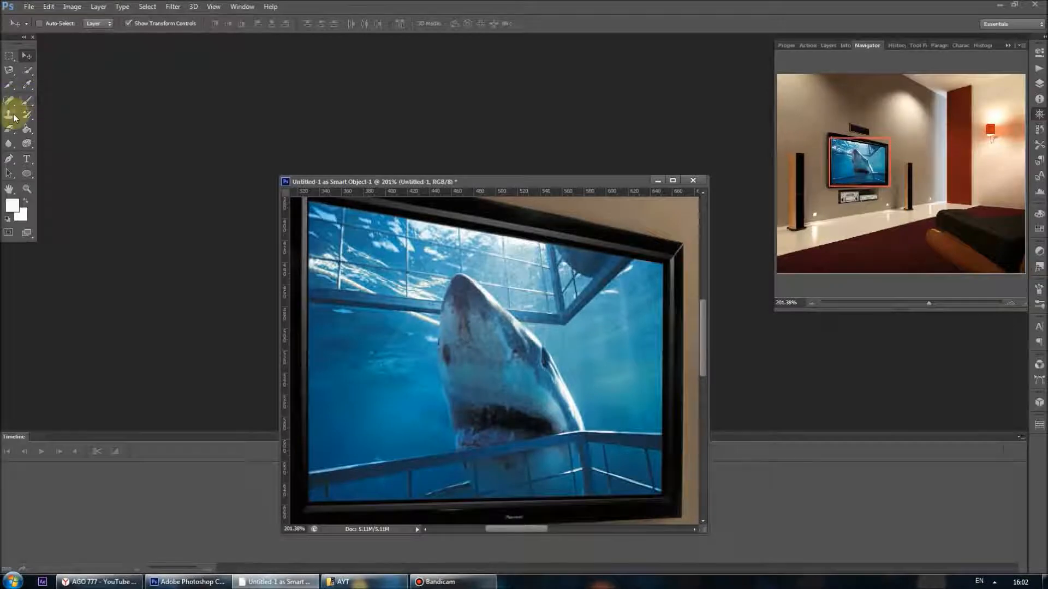
{"action": "left_click", "coordinate": [10, 159]}
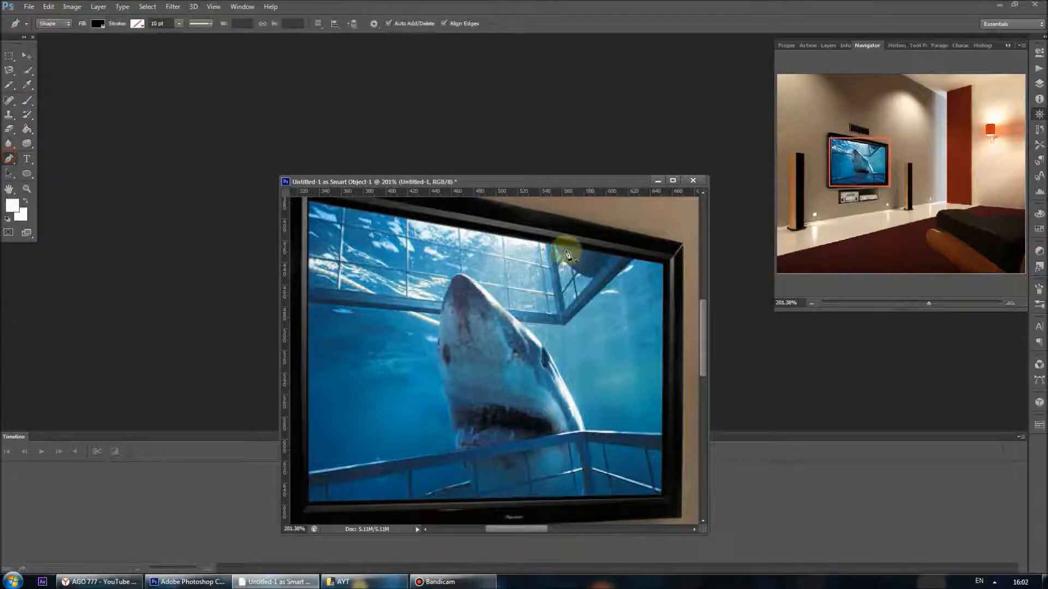
{"action": "left_click", "coordinate": [310, 206]}
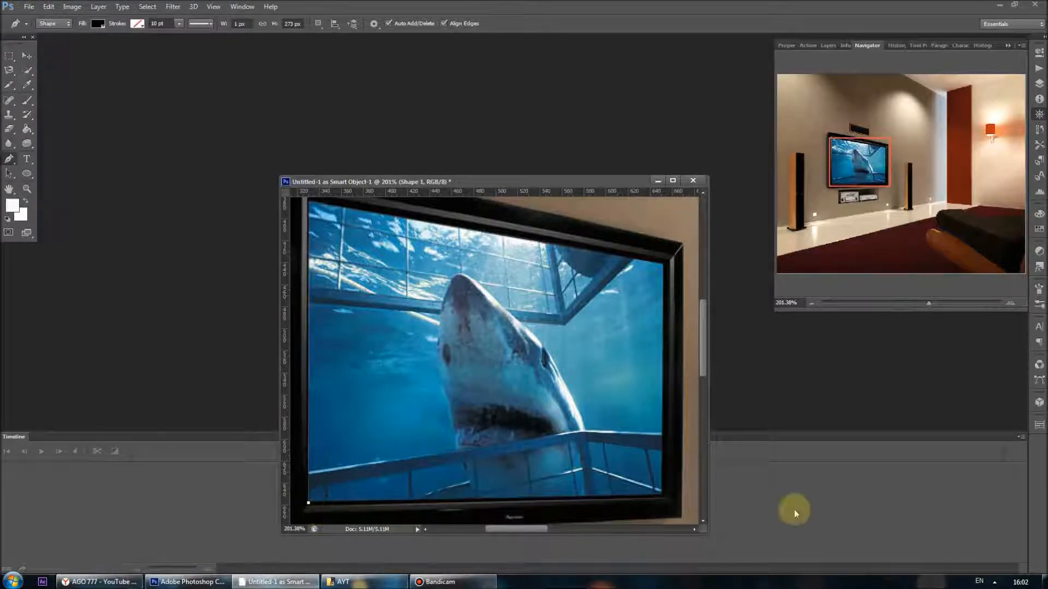
{"action": "left_click", "coordinate": [663, 496]}
{"action": "left_click", "coordinate": [662, 265]}
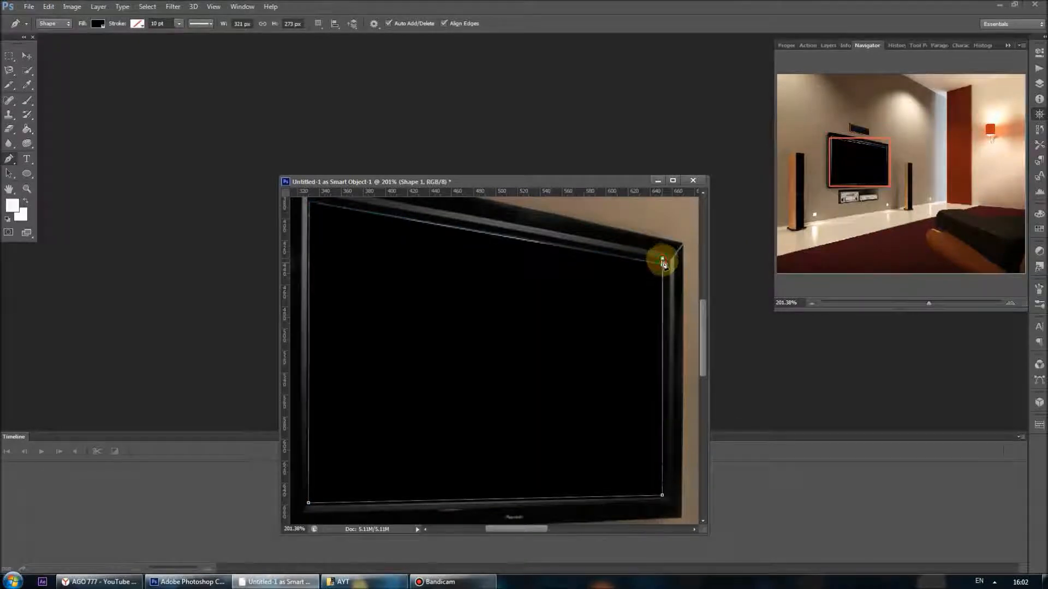
{"action": "left_click", "coordinate": [309, 201]}
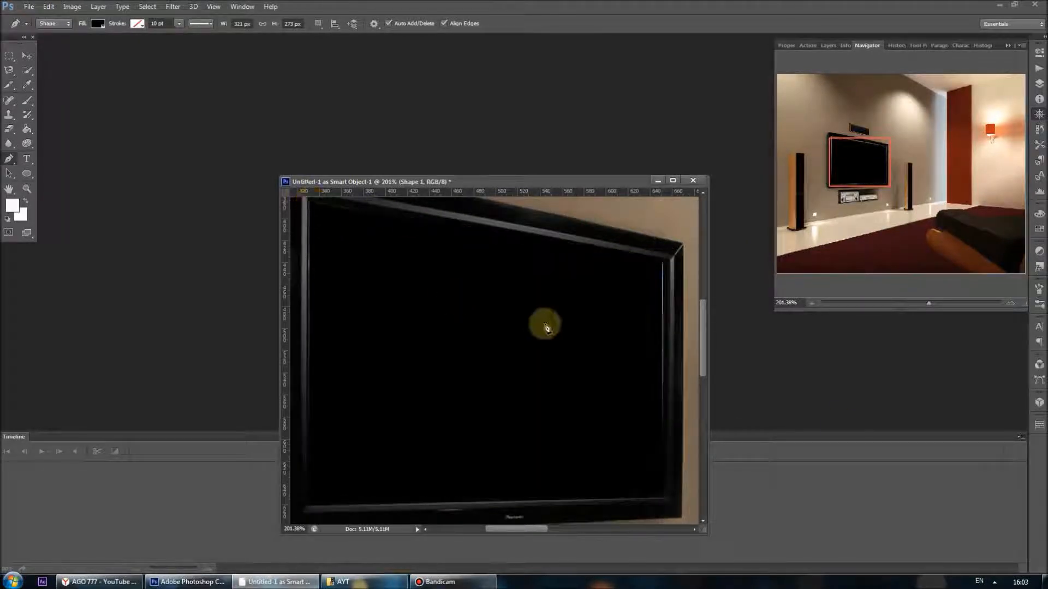
- Combine the Shape 1 and Shape 2 layers into a single layer above the room photo
{"action": "left_click", "coordinate": [829, 45]}
{"action": "left_click", "coordinate": [871, 167]}
{"action": "left_click", "coordinate": [895, 95]}
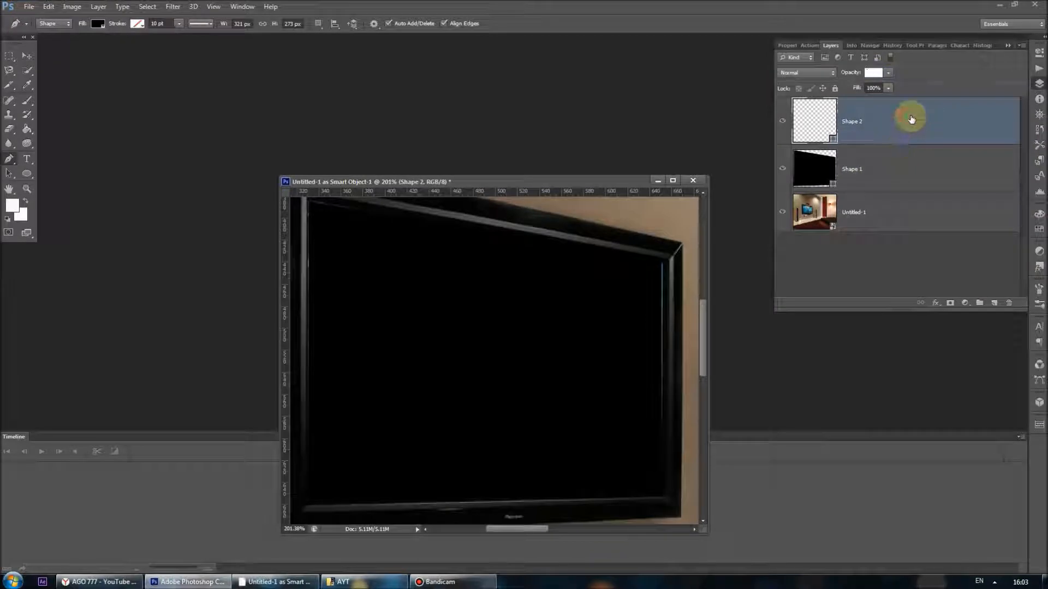
{"action": "left_click", "coordinate": [901, 180]}
{"action": "left_click", "coordinate": [924, 113]}
{"action": "left_click", "coordinate": [872, 166]}
{"action": "left_click", "coordinate": [891, 121], "text": "shift"}
{"action": "right_click", "coordinate": [891, 117]}
{"action": "left_click", "coordinate": [876, 369]}
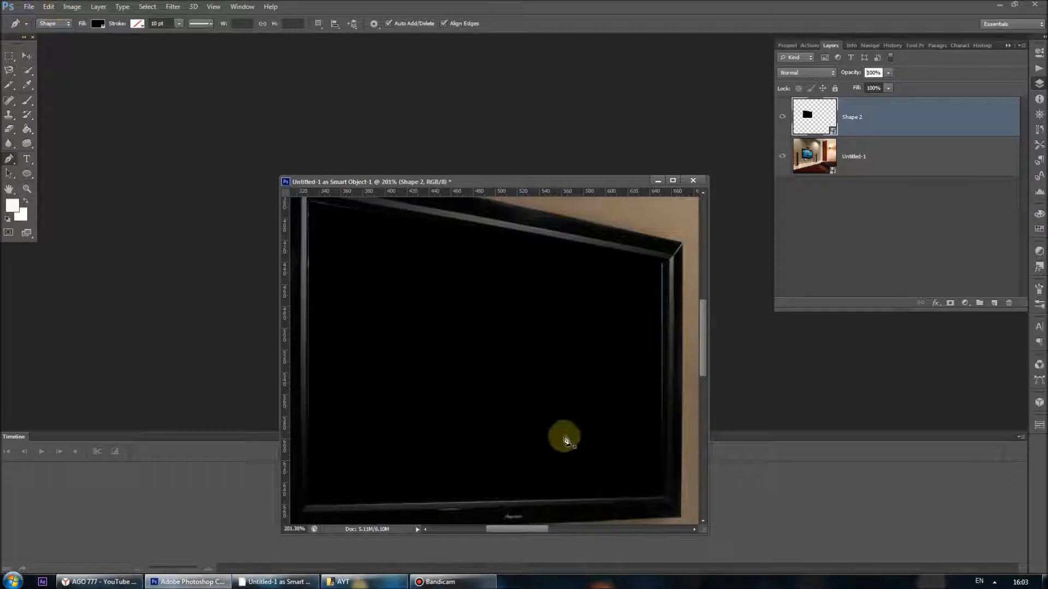
- Widen the black screen shape to 101.87% and apply the transformation
{"action": "key", "text": "ctrl+t"}
{"action": "left_click_drag", "start_coordinate": [682, 352], "coordinate": [668, 352]}
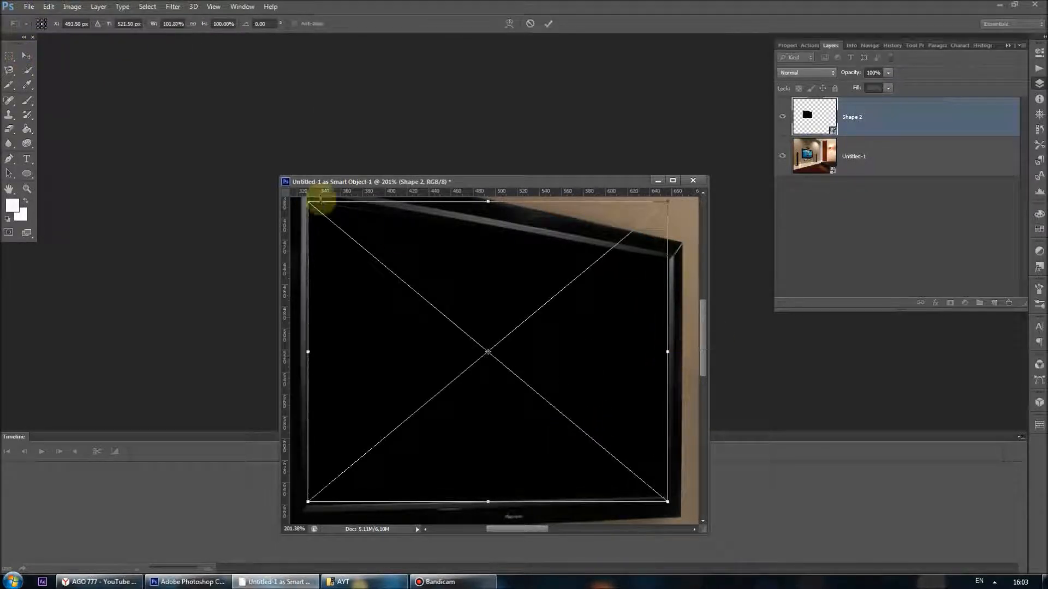
{"action": "left_click", "coordinate": [27, 55]}
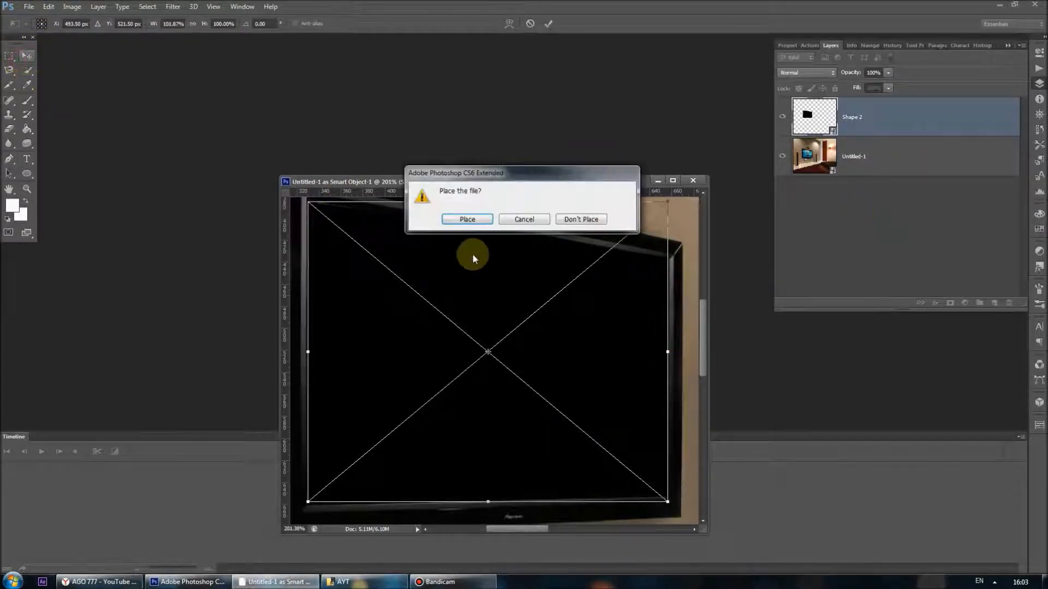
{"action": "left_click", "coordinate": [467, 219]}
- Open the lion picture named unnamed as a Smart Object
{"action": "left_click", "coordinate": [25, 7]}
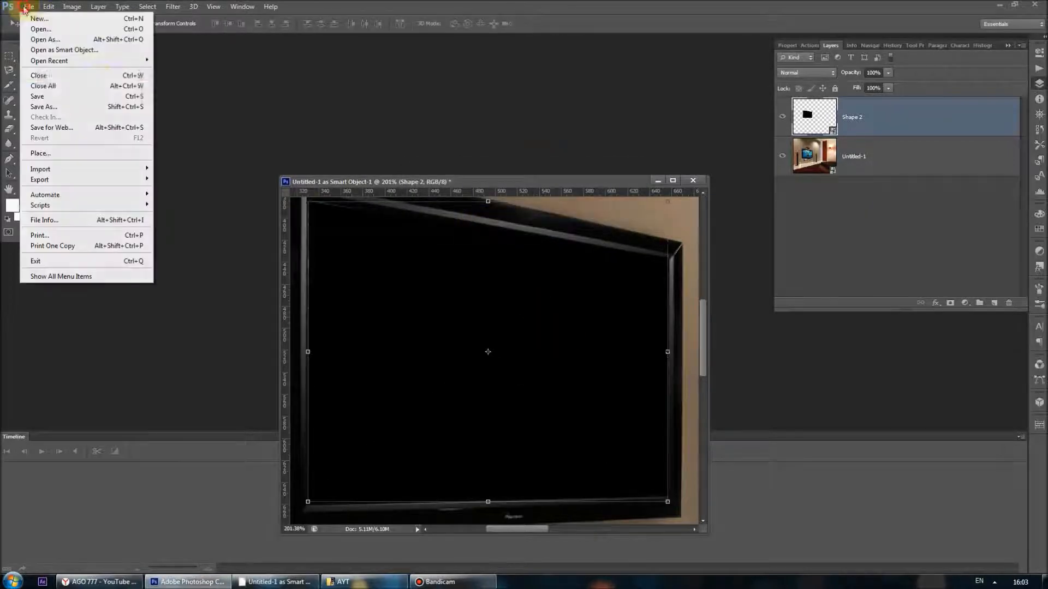
{"action": "left_click", "coordinate": [106, 51]}
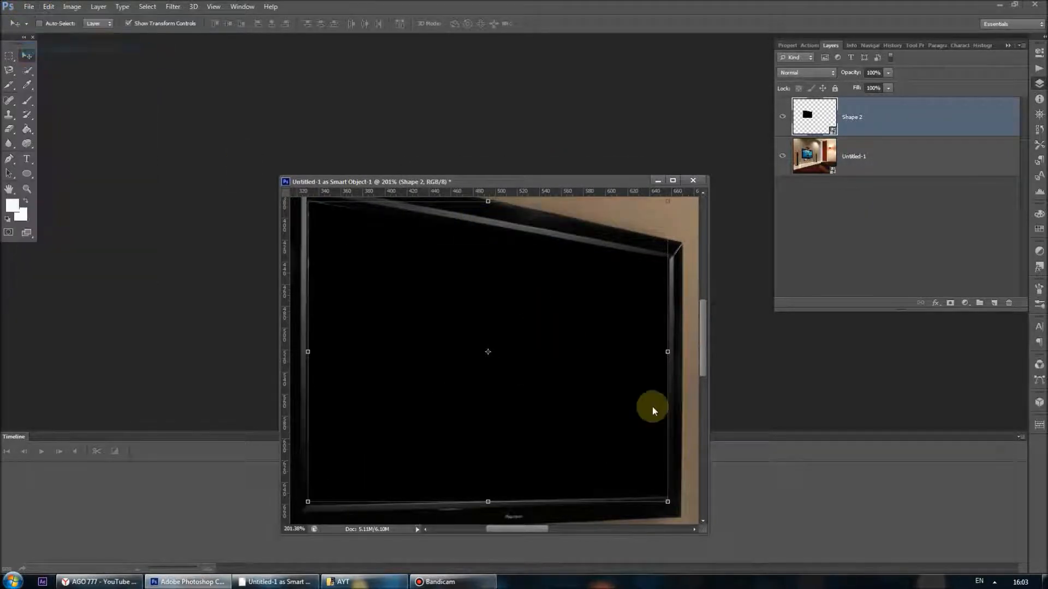
{"action": "double_click", "coordinate": [267, 365]}
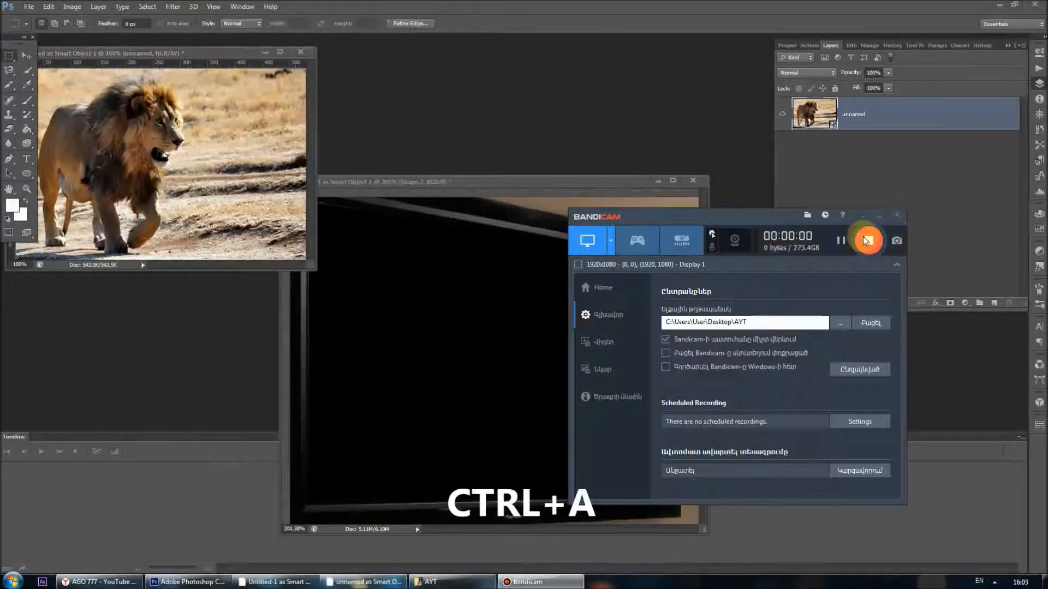
- Copy the entire lion picture and paste it into the room document as a new layer
{"action": "key", "text": "ctrl+a"}
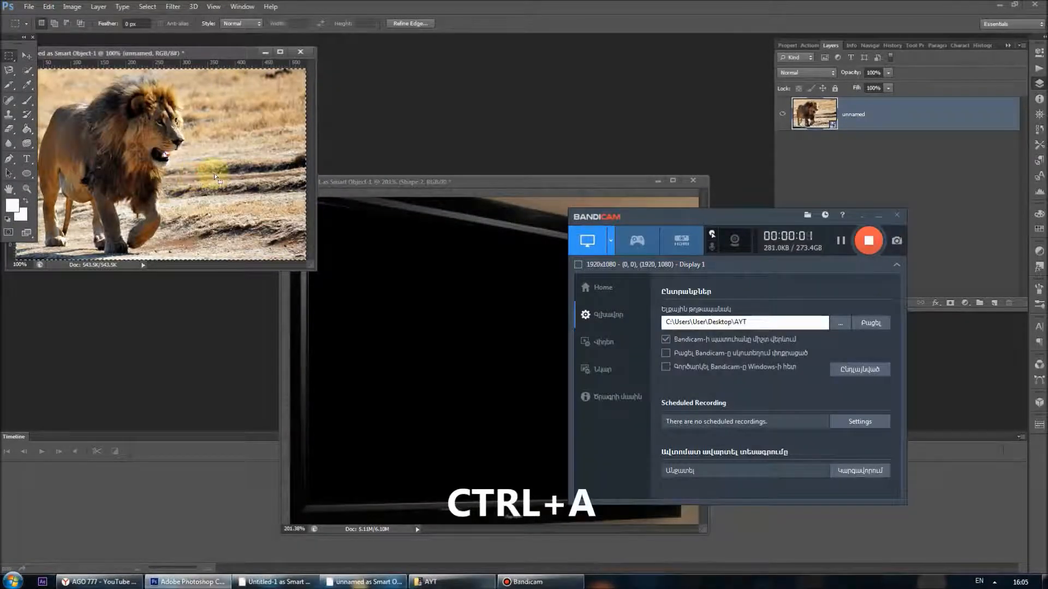
{"action": "key", "text": "ctrl+c"}
{"action": "left_click", "coordinate": [394, 308]}
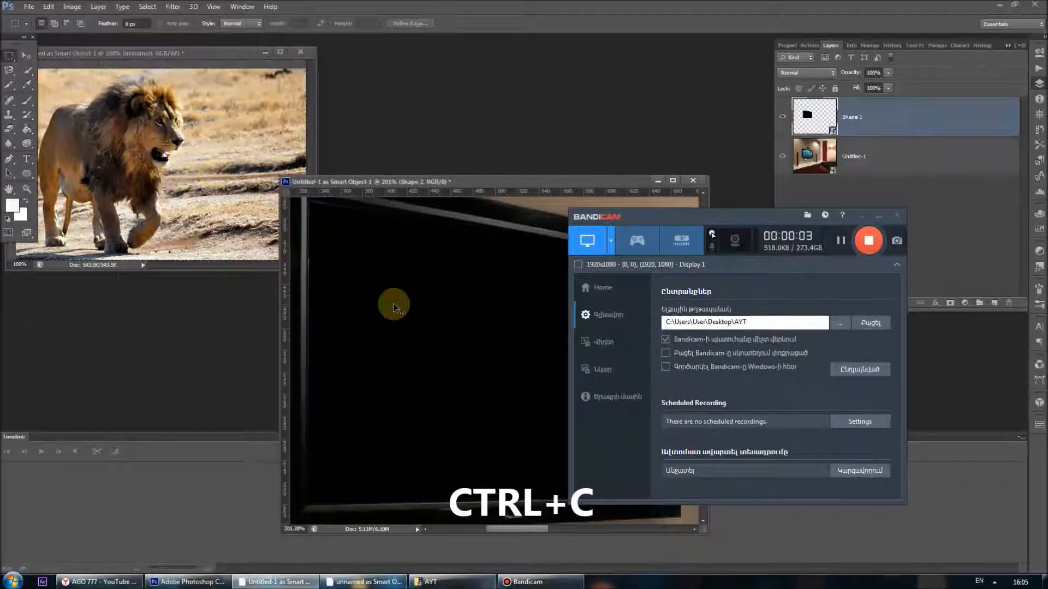
{"action": "key", "text": "ctrl+v"}
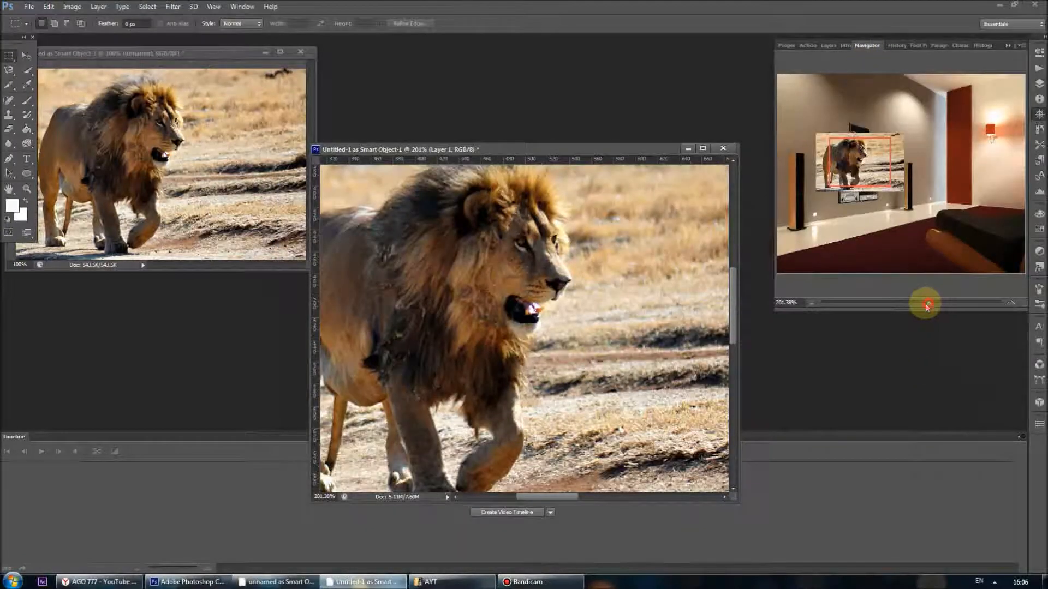
{"action": "left_click_drag", "start_coordinate": [926, 306], "coordinate": [909, 302]}
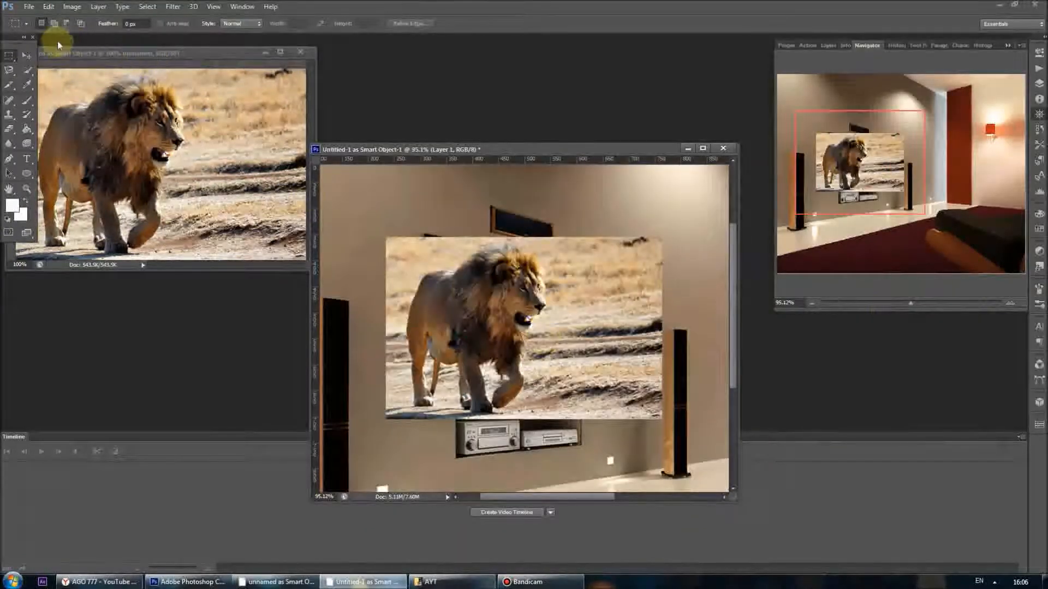
{"action": "left_click", "coordinate": [26, 55]}
{"action": "left_click_drag", "start_coordinate": [385, 238], "coordinate": [435, 243]}
{"action": "left_click_drag", "start_coordinate": [436, 418], "coordinate": [436, 400]}
{"action": "left_click_drag", "start_coordinate": [437, 244], "coordinate": [437, 243]}
{"action": "left_click_drag", "start_coordinate": [661, 322], "coordinate": [731, 316]}
{"action": "left_click", "coordinate": [828, 45]}
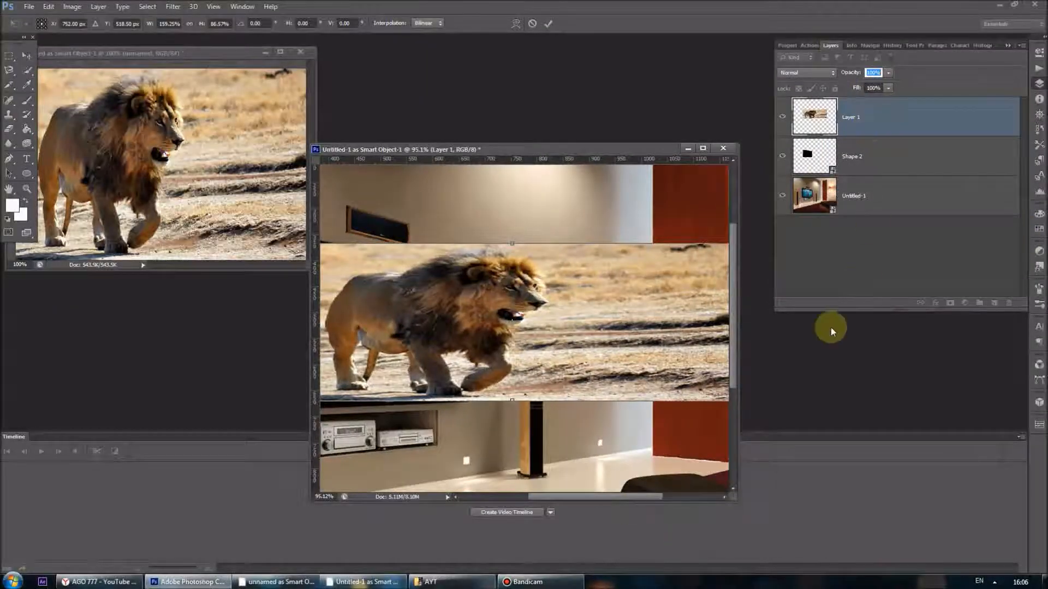
- Close the separate lion document without saving its changes
{"action": "left_click", "coordinate": [300, 52]}
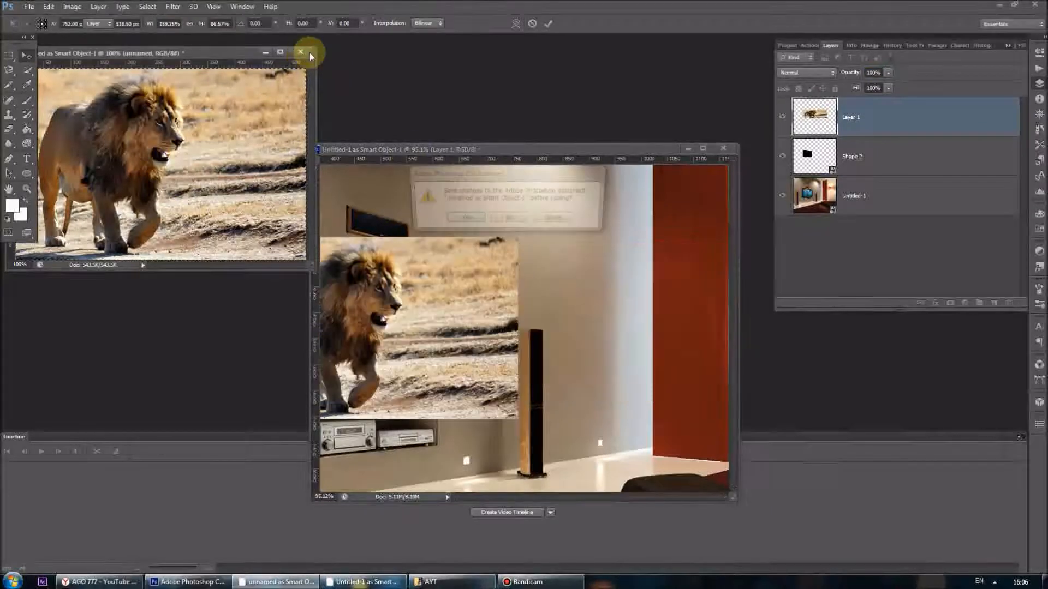
{"action": "left_click", "coordinate": [509, 219]}
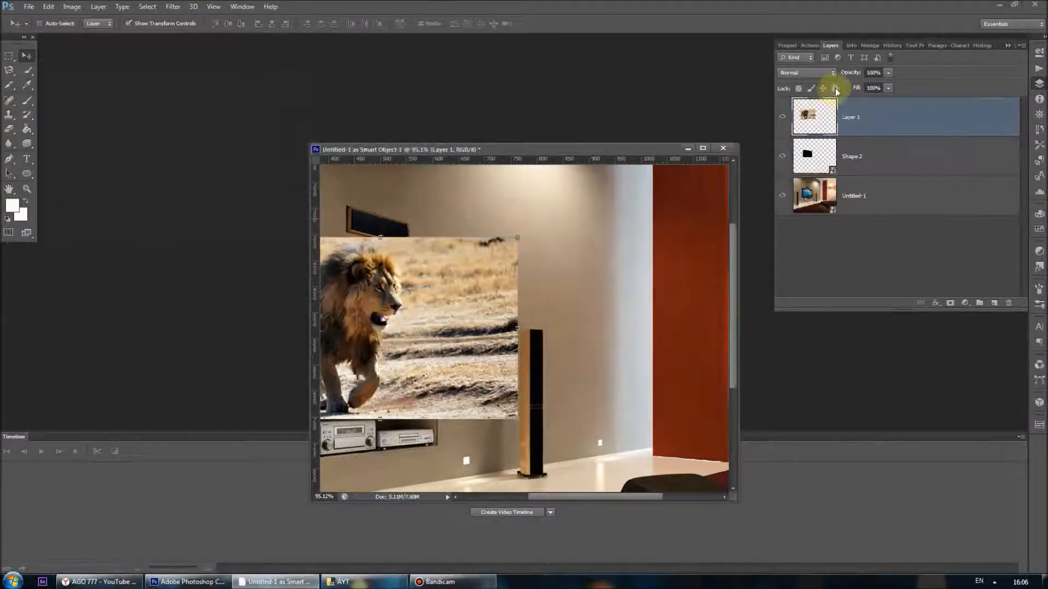
- Duplicate the pasted lion layer, Layer 1, within the room document, keeping the suggested name
{"action": "right_click", "coordinate": [876, 117]}
{"action": "left_click", "coordinate": [928, 155]}
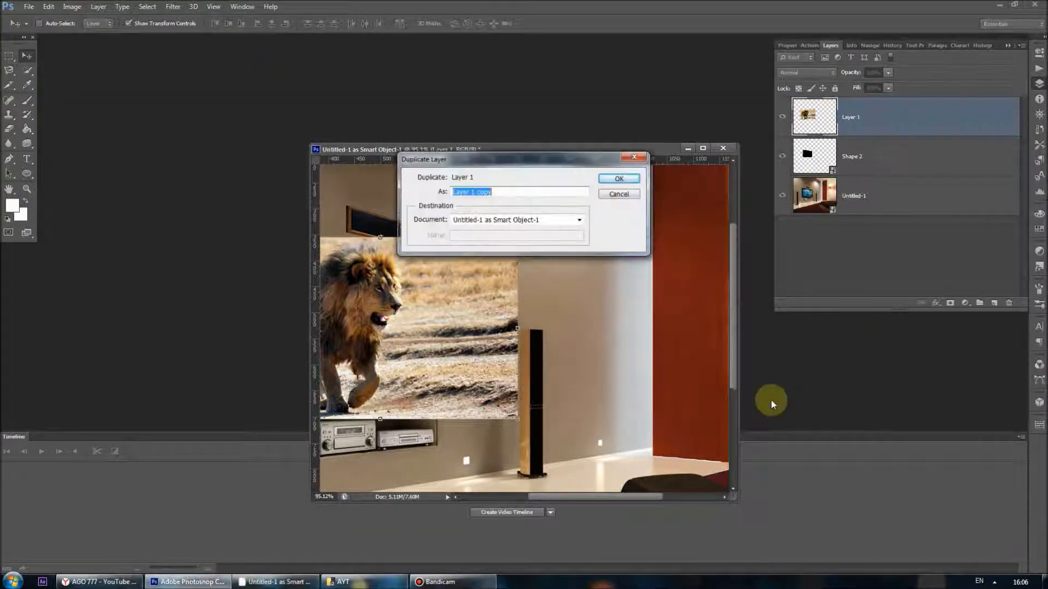
{"action": "key", "text": "Return"}
- Clip Layer 1 to the Shape 2 screen layer and hide Layer 1 copy
{"action": "left_click", "coordinate": [901, 155]}
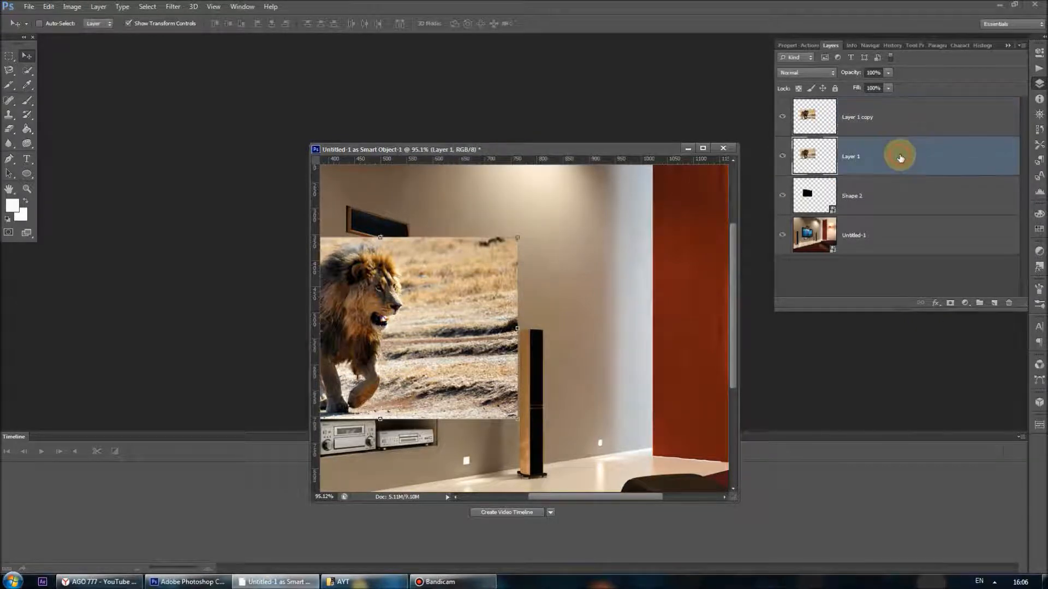
{"action": "right_click", "coordinate": [898, 155]}
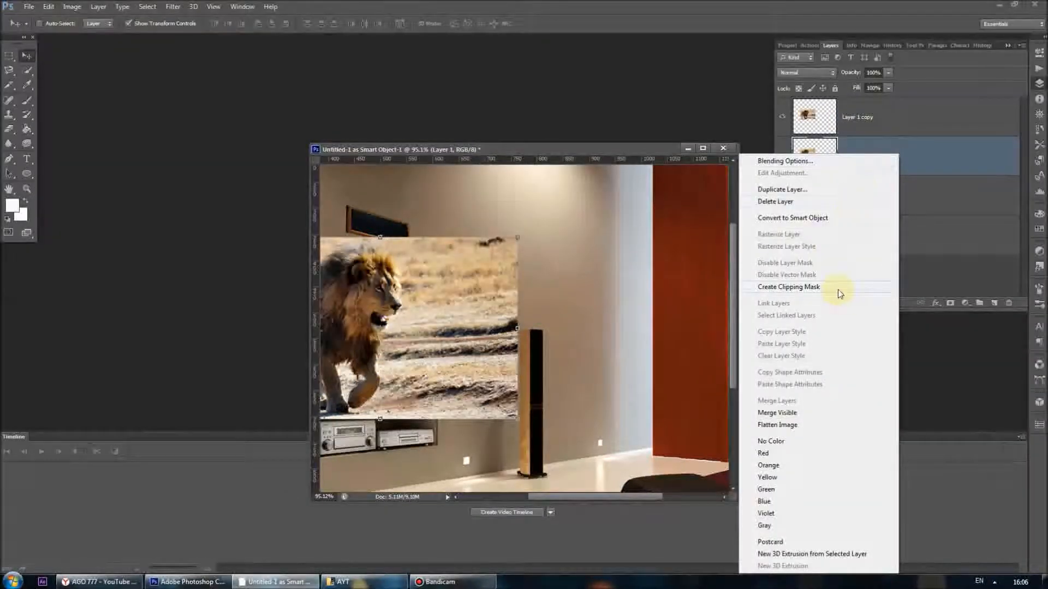
{"action": "left_click", "coordinate": [839, 291]}
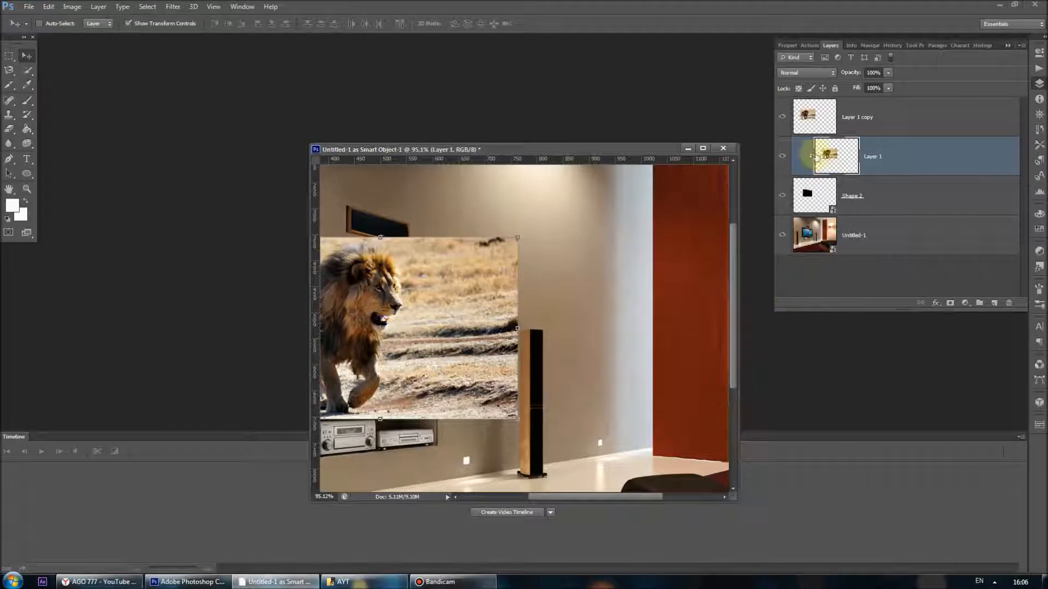
{"action": "left_click", "coordinate": [782, 116]}
- Stretch the clipped lion layer horizontally to about 267% width, extending it past the television across the room
{"action": "left_click_drag", "start_coordinate": [597, 151], "coordinate": [752, 147]}
{"action": "left_click_drag", "start_coordinate": [465, 498], "coordinate": [272, 538]}
{"action": "left_click", "coordinate": [869, 45]}
{"action": "left_click_drag", "start_coordinate": [912, 303], "coordinate": [903, 303]}
{"action": "left_click", "coordinate": [587, 330]}
{"action": "left_click_drag", "start_coordinate": [588, 330], "coordinate": [841, 330]}
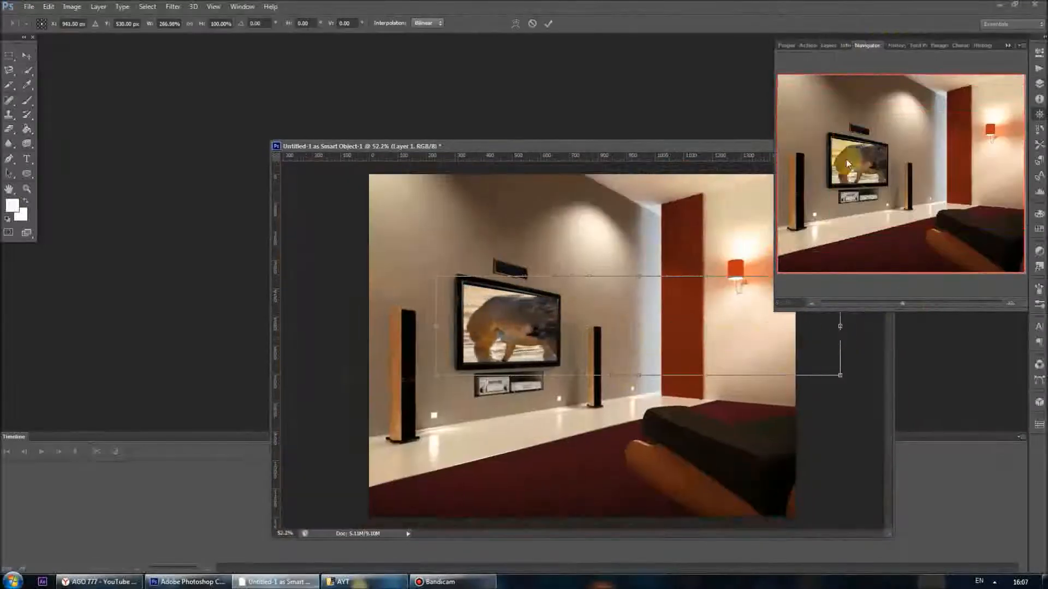
- Apply the lion layer's transformation and delete the hidden Layer 1 copy
{"action": "left_click", "coordinate": [828, 46]}
{"action": "left_click", "coordinate": [878, 117]}
{"action": "key", "text": "Return"}
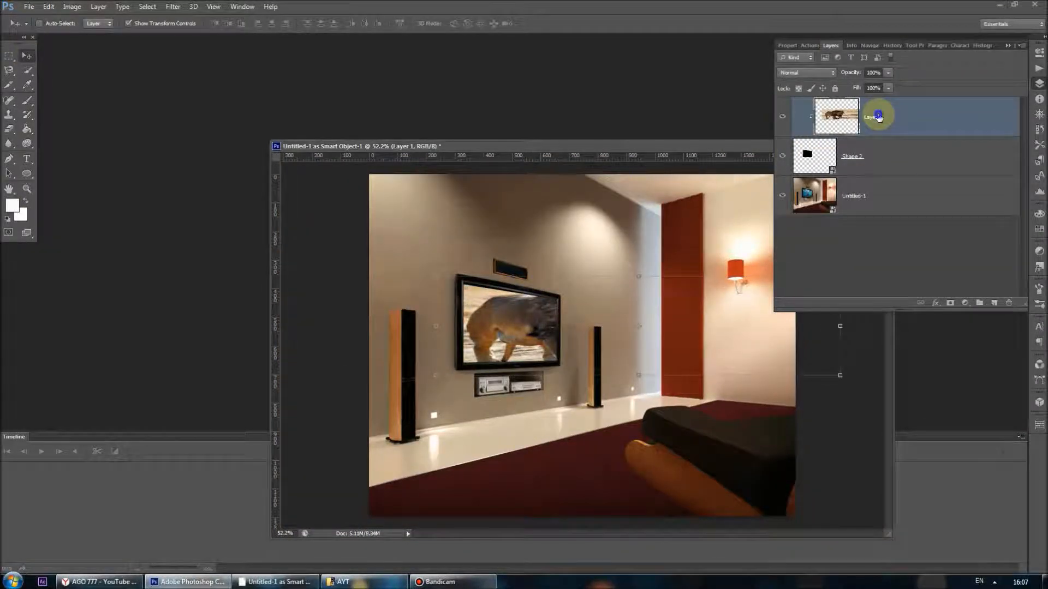
- Duplicate the stretched Layer 1 and release the duplicate from its clipping mask
{"action": "right_click", "coordinate": [878, 116]}
{"action": "left_click", "coordinate": [922, 150]}
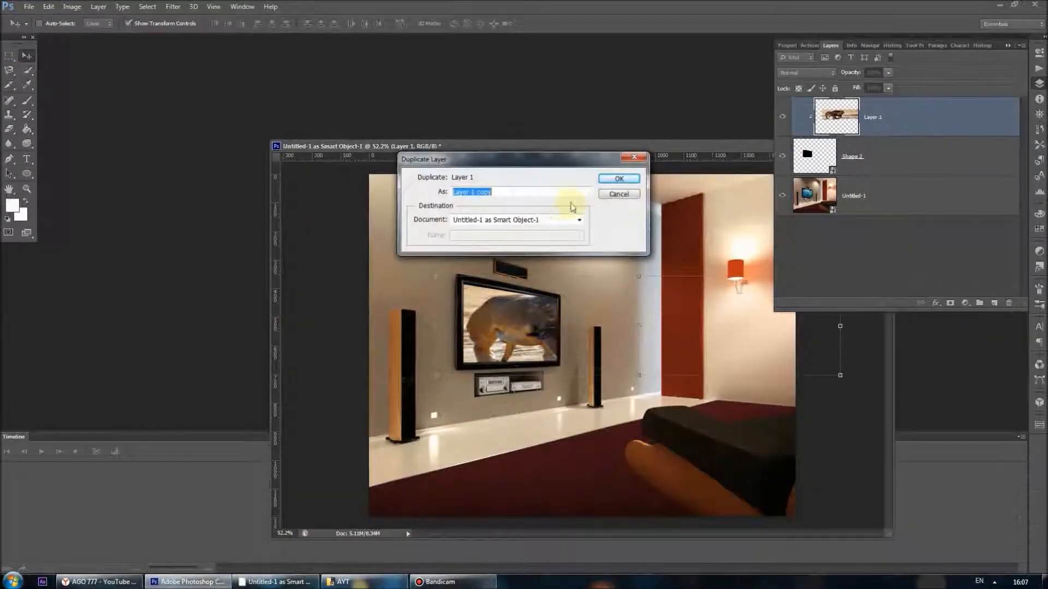
{"action": "left_click", "coordinate": [613, 185]}
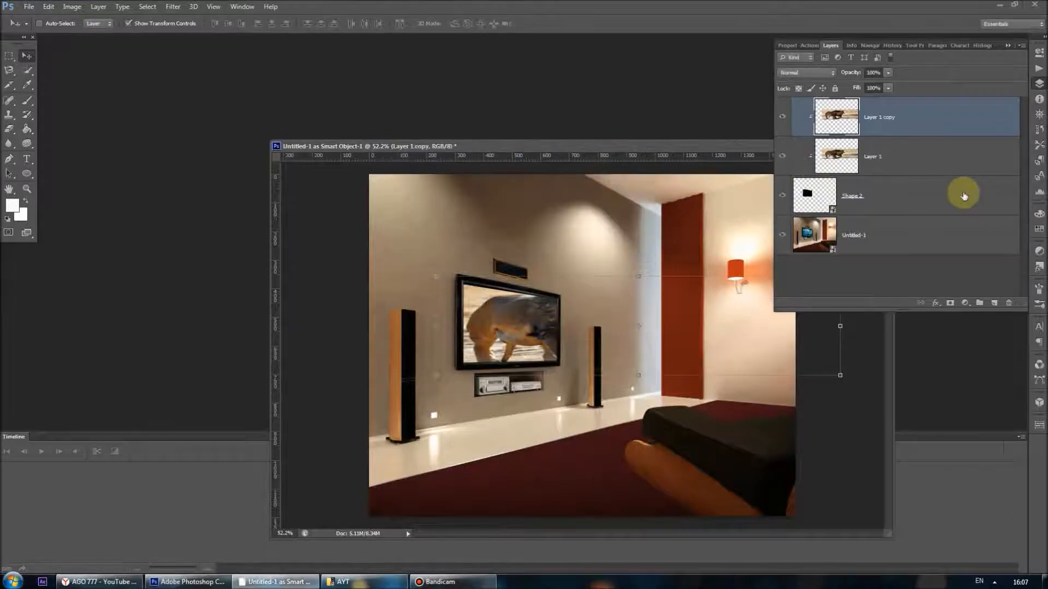
{"action": "right_click", "coordinate": [901, 123]}
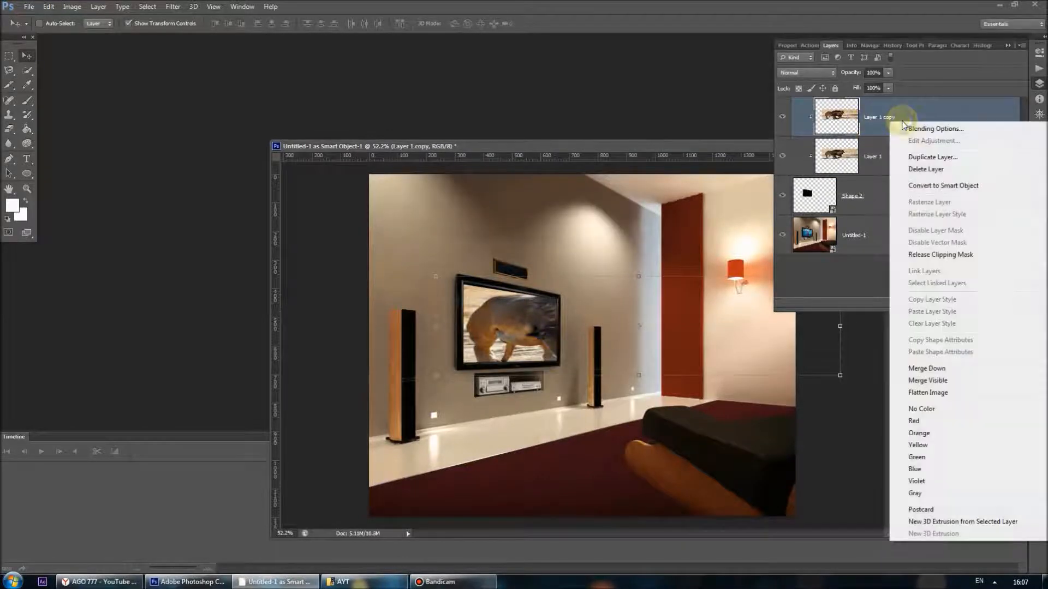
{"action": "left_click", "coordinate": [962, 254]}
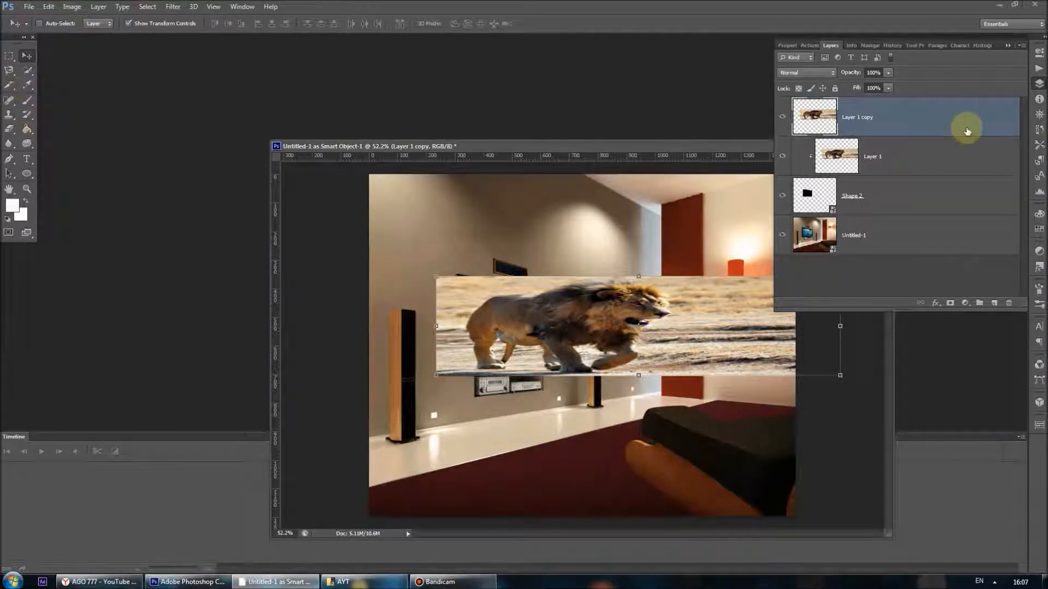
- Add a layer mask to Layer 1 copy and brush black over the grassland behind the lion's hindquarters
{"action": "left_click", "coordinate": [950, 303]}
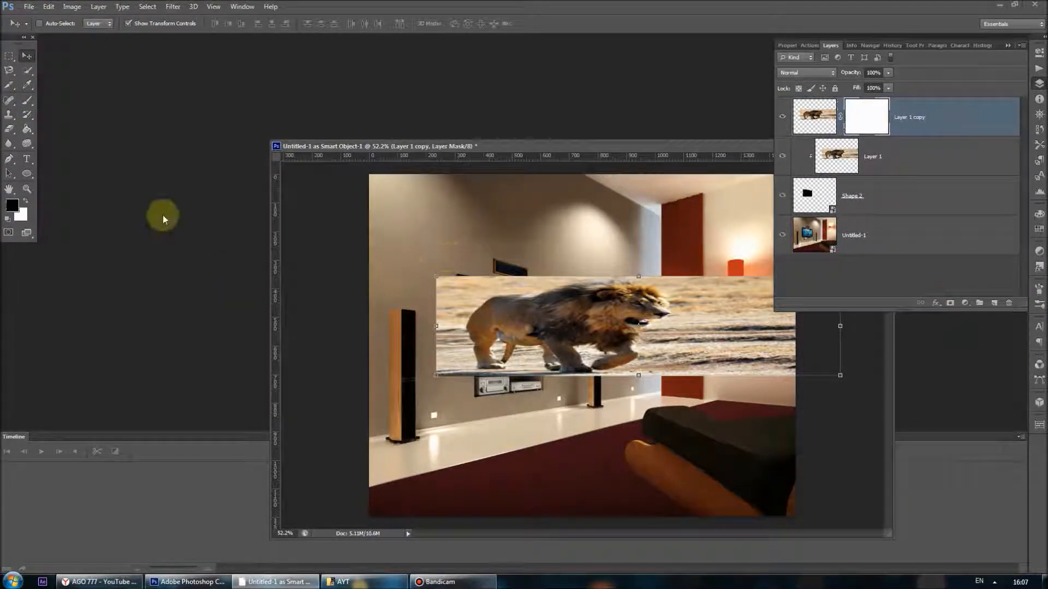
{"action": "left_click", "coordinate": [26, 101]}
{"action": "left_click_drag", "start_coordinate": [466, 283], "coordinate": [439, 326]}
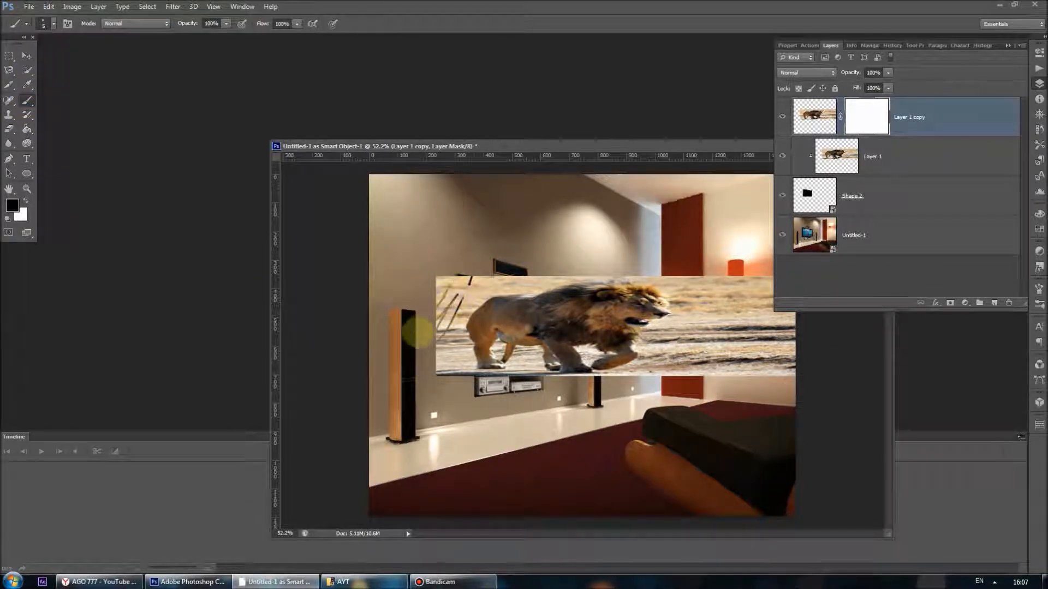
- Paint black with a larger brush on Layer 1 copy's mask to hide the grassland around the lion's back, front legs and muzzle
{"action": "left_click", "coordinate": [54, 23]}
{"action": "left_click_drag", "start_coordinate": [17, 58], "coordinate": [22, 59]}
{"action": "mouse_move", "coordinate": [462, 278]}
{"action": "left_mouse_down"}
{"action": "mouse_move", "coordinate": [489, 283]}
{"action": "mouse_move", "coordinate": [452, 363]}
{"action": "mouse_move", "coordinate": [551, 363]}
{"action": "mouse_move", "coordinate": [524, 290]}
{"action": "left_mouse_up"}
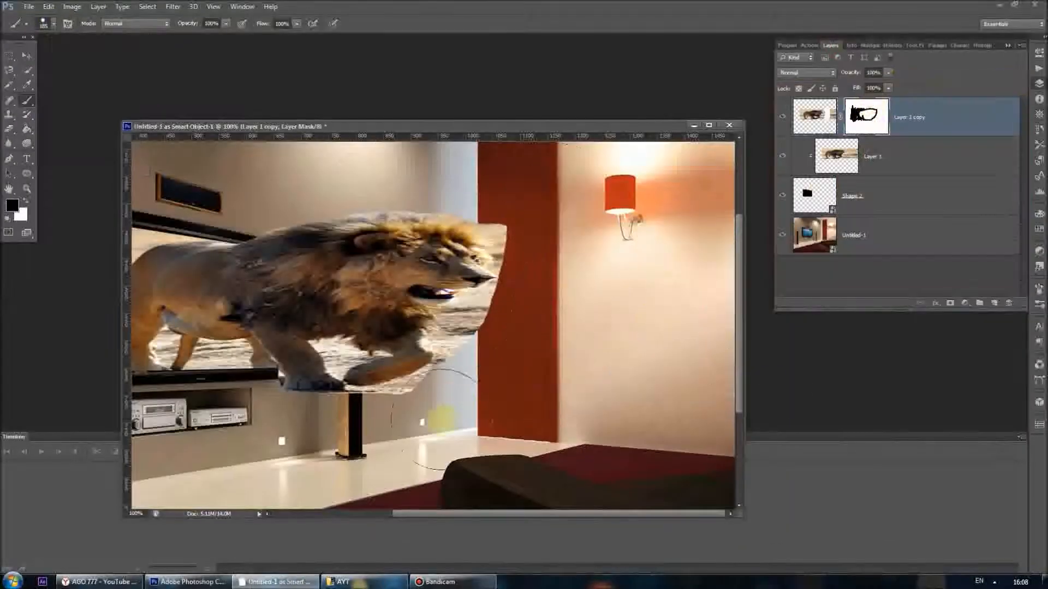
{"action": "left_click_drag", "start_coordinate": [440, 419], "coordinate": [519, 322]}
- Reduce the brush size and mask out the leftover grassland between the lion's chin, chest and raised front leg
{"action": "left_click", "coordinate": [53, 23]}
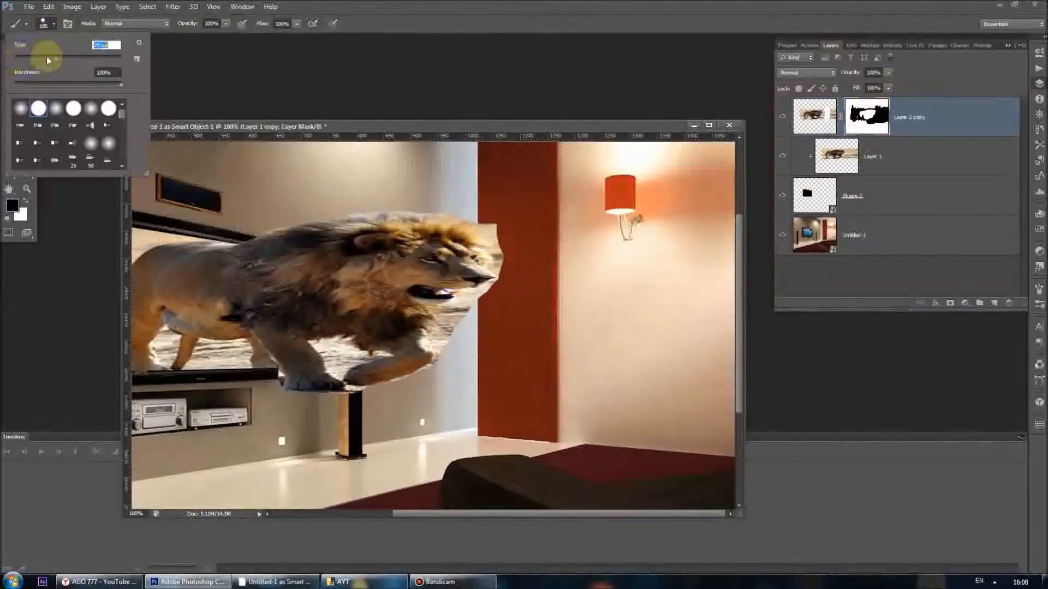
{"action": "left_click_drag", "start_coordinate": [94, 59], "coordinate": [11, 59]}
{"action": "left_click", "coordinate": [870, 46]}
{"action": "left_click_drag", "start_coordinate": [911, 303], "coordinate": [933, 302]}
{"action": "mouse_move", "coordinate": [360, 449]}
{"action": "left_mouse_down"}
{"action": "mouse_move", "coordinate": [445, 404]}
{"action": "mouse_move", "coordinate": [425, 350]}
{"action": "mouse_move", "coordinate": [452, 322]}
{"action": "mouse_move", "coordinate": [423, 280]}
{"action": "left_mouse_up"}
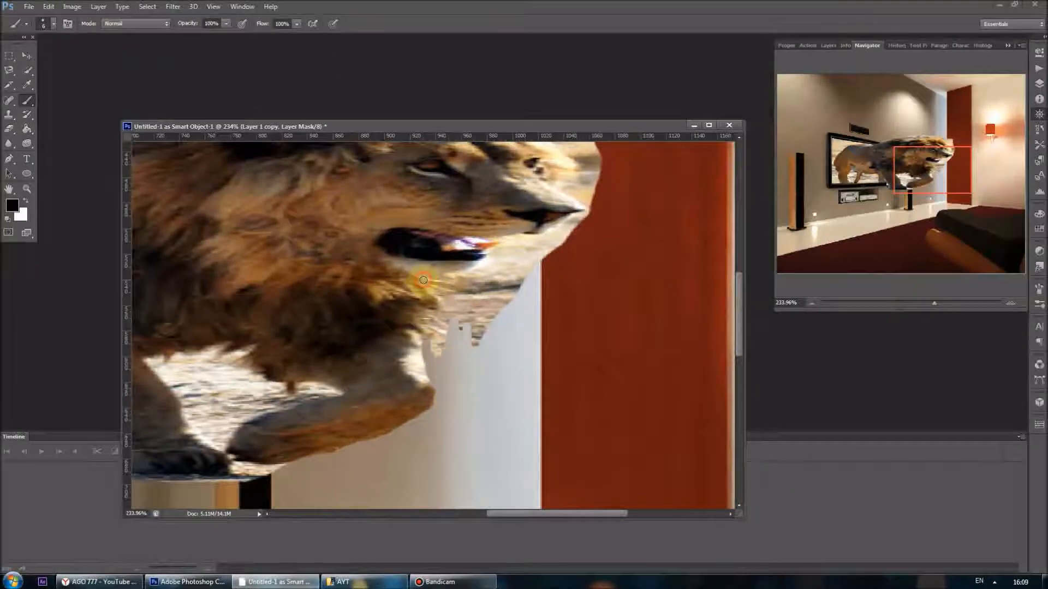
{"action": "left_click_drag", "start_coordinate": [471, 284], "coordinate": [475, 368]}
{"action": "mouse_move", "coordinate": [453, 361]}
{"action": "left_mouse_down"}
{"action": "mouse_move", "coordinate": [515, 325]}
{"action": "mouse_move", "coordinate": [569, 271]}
{"action": "mouse_move", "coordinate": [569, 371]}
{"action": "left_mouse_up"}
{"action": "left_click_drag", "start_coordinate": [570, 371], "coordinate": [551, 327]}
{"action": "left_click_drag", "start_coordinate": [520, 268], "coordinate": [426, 261]}
{"action": "mouse_move", "coordinate": [365, 253]}
{"action": "left_mouse_down"}
{"action": "mouse_move", "coordinate": [503, 253]}
{"action": "mouse_move", "coordinate": [382, 256]}
{"action": "left_mouse_up"}
- Clean up the mask edges around the lion's face, belly and paws with a finer brush, removing the remaining grassland outside the television
{"action": "right_click", "coordinate": [427, 218], "text": "alt"}
{"action": "left_click_drag", "start_coordinate": [447, 229], "coordinate": [716, 283]}
{"action": "left_click_drag", "start_coordinate": [655, 448], "coordinate": [655, 270]}
{"action": "left_click_drag", "start_coordinate": [655, 270], "coordinate": [612, 333]}
{"action": "left_click", "coordinate": [53, 24]}
{"action": "left_click_drag", "start_coordinate": [36, 54], "coordinate": [22, 54]}
{"action": "mouse_move", "coordinate": [210, 442]}
{"action": "left_mouse_down"}
{"action": "mouse_move", "coordinate": [278, 488]}
{"action": "mouse_move", "coordinate": [376, 473]}
{"action": "mouse_move", "coordinate": [422, 473]}
{"action": "left_mouse_up"}
{"action": "mouse_move", "coordinate": [374, 358]}
{"action": "left_mouse_down"}
{"action": "mouse_move", "coordinate": [469, 394]}
{"action": "mouse_move", "coordinate": [390, 413]}
{"action": "mouse_move", "coordinate": [298, 370]}
{"action": "mouse_move", "coordinate": [398, 392]}
{"action": "mouse_move", "coordinate": [345, 399]}
{"action": "mouse_move", "coordinate": [337, 434]}
{"action": "mouse_move", "coordinate": [358, 447]}
{"action": "mouse_move", "coordinate": [415, 416]}
{"action": "left_mouse_up"}
{"action": "right_click", "coordinate": [415, 417], "text": "alt"}
{"action": "left_click_drag", "start_coordinate": [932, 303], "coordinate": [909, 309]}
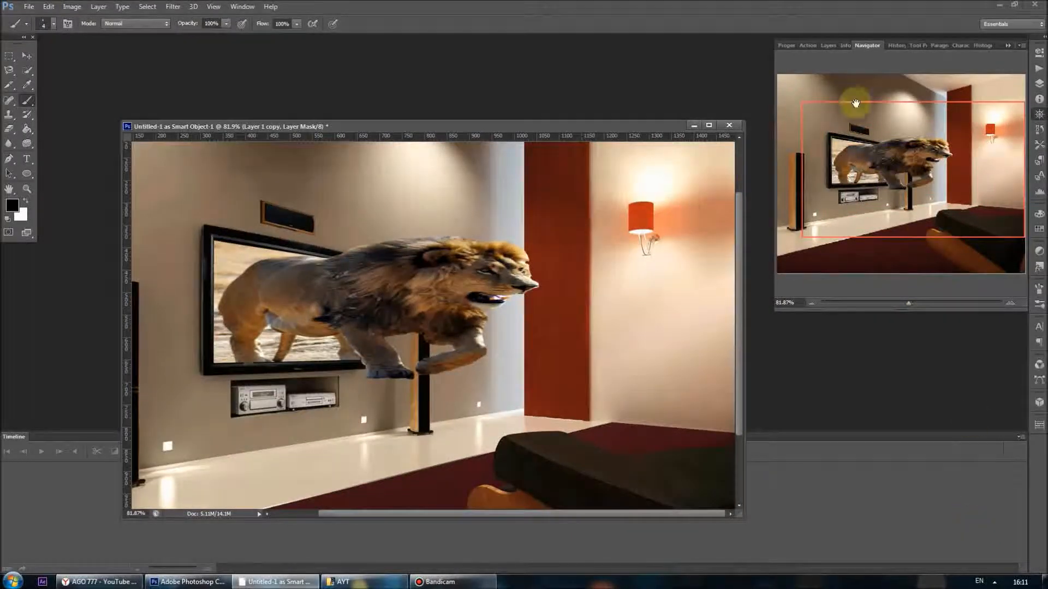
- Convert Layer 1 copy, Layer 1 and Shape 2 together into a single smart object
{"action": "left_click", "coordinate": [828, 46]}
{"action": "left_click", "coordinate": [893, 174]}
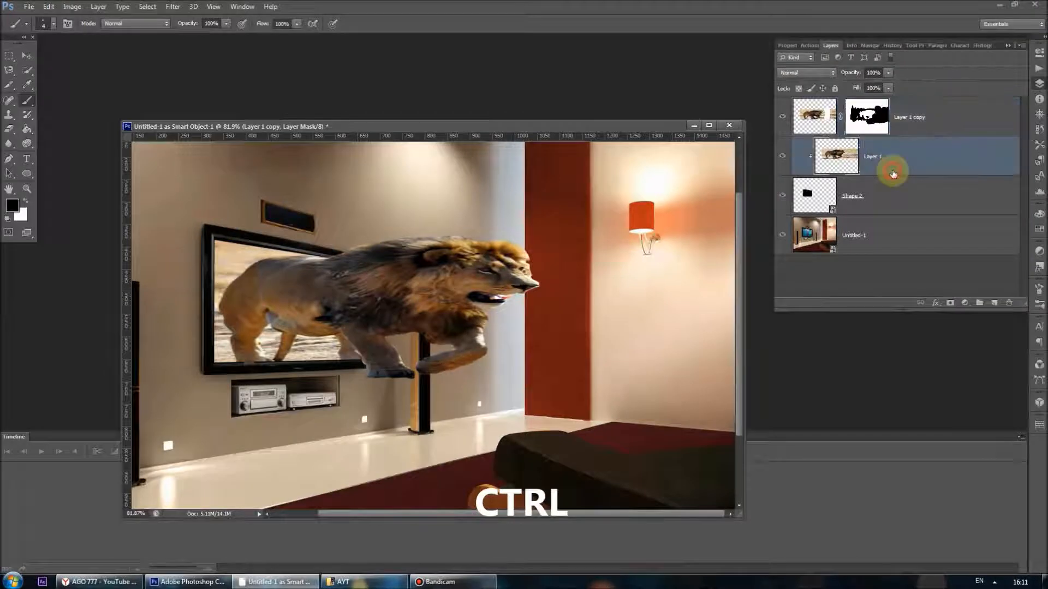
{"action": "left_click", "coordinate": [899, 201], "text": "ctrl"}
{"action": "left_click", "coordinate": [964, 112], "text": "ctrl"}
{"action": "right_click", "coordinate": [966, 116]}
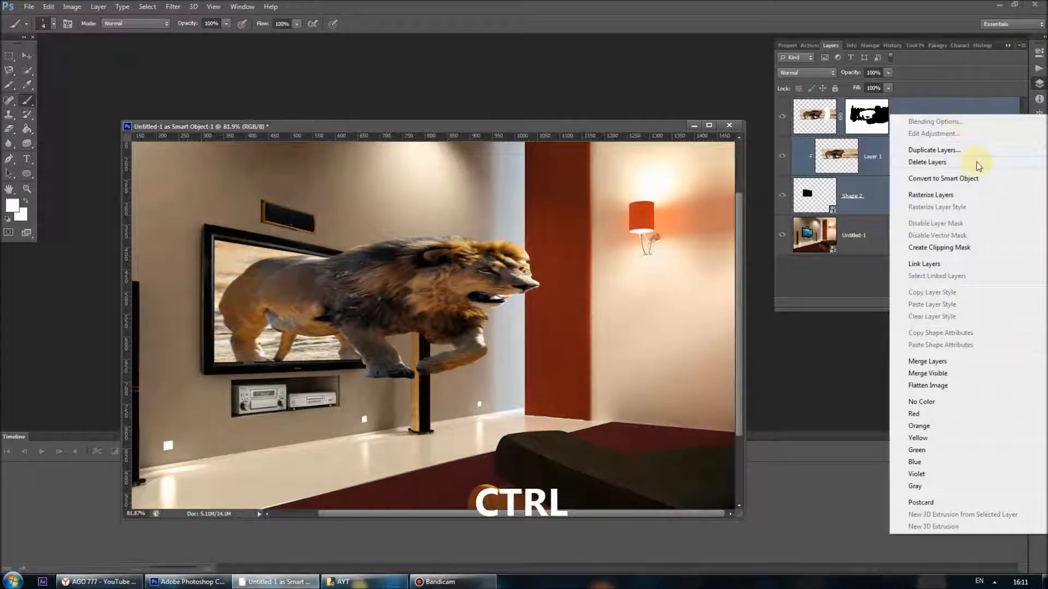
{"action": "left_click", "coordinate": [975, 180]}
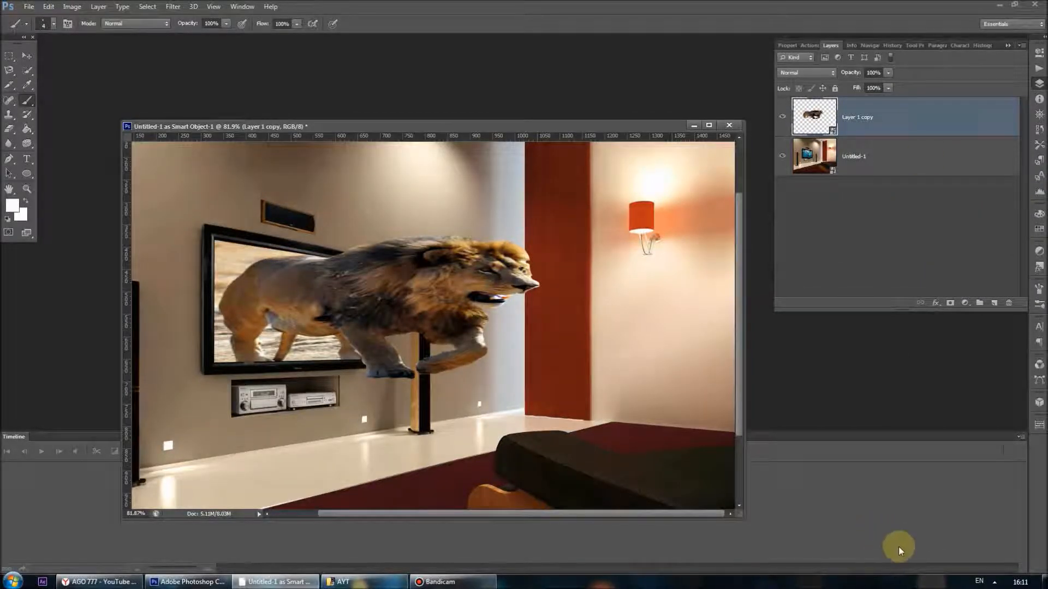
{"action": "right_click", "coordinate": [878, 109]}
{"action": "key", "text": "Escape"}
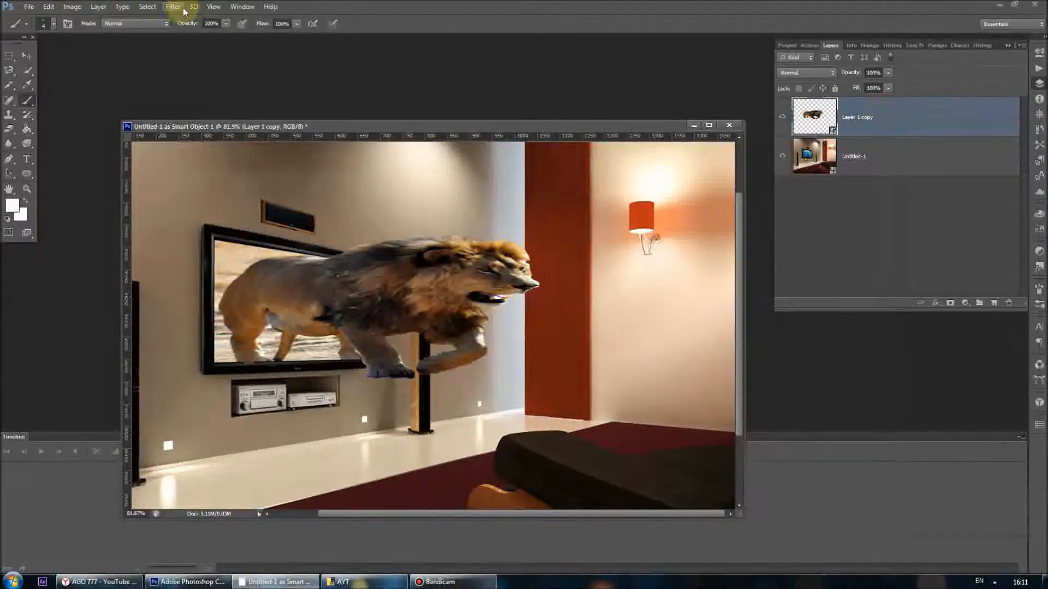
- Apply the Color Efex Pro 4 High Key filter to the Untitled-1 room layer as a smart filter
{"action": "left_click", "coordinate": [932, 169]}
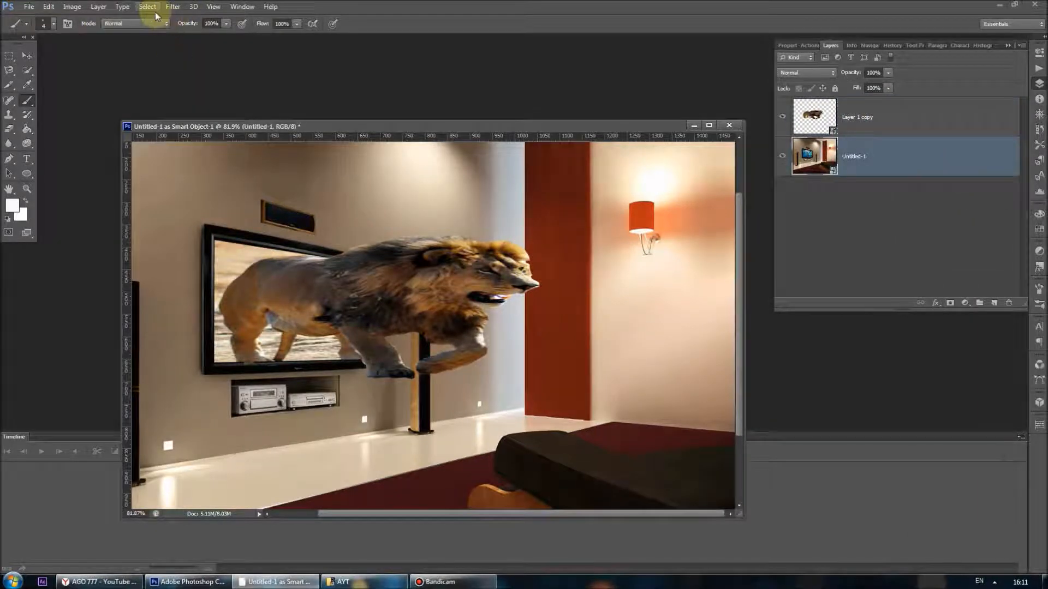
{"action": "left_click", "coordinate": [174, 7]}
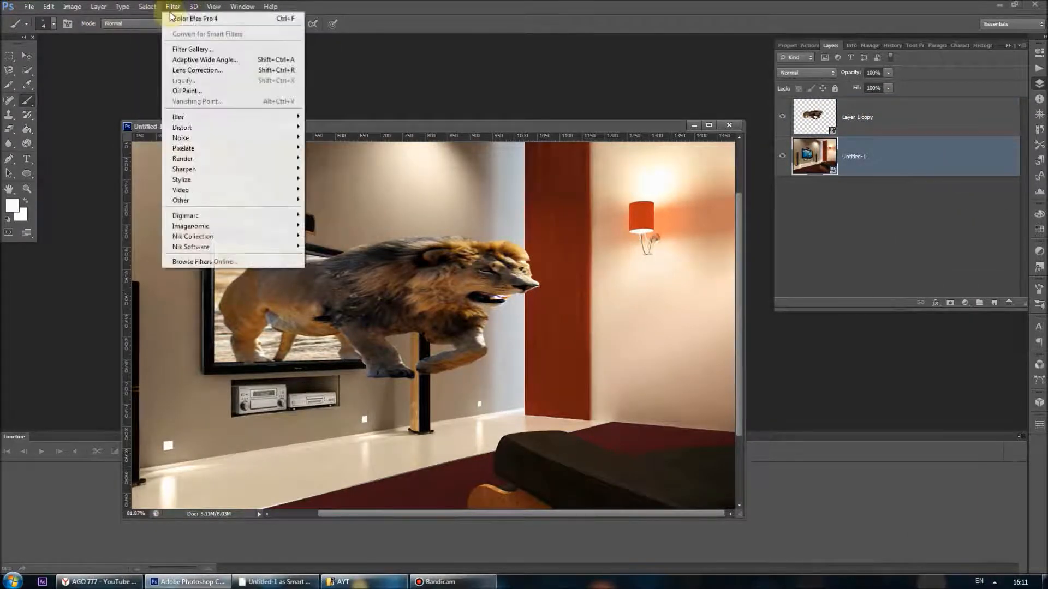
{"action": "mouse_move", "coordinate": [208, 135]}
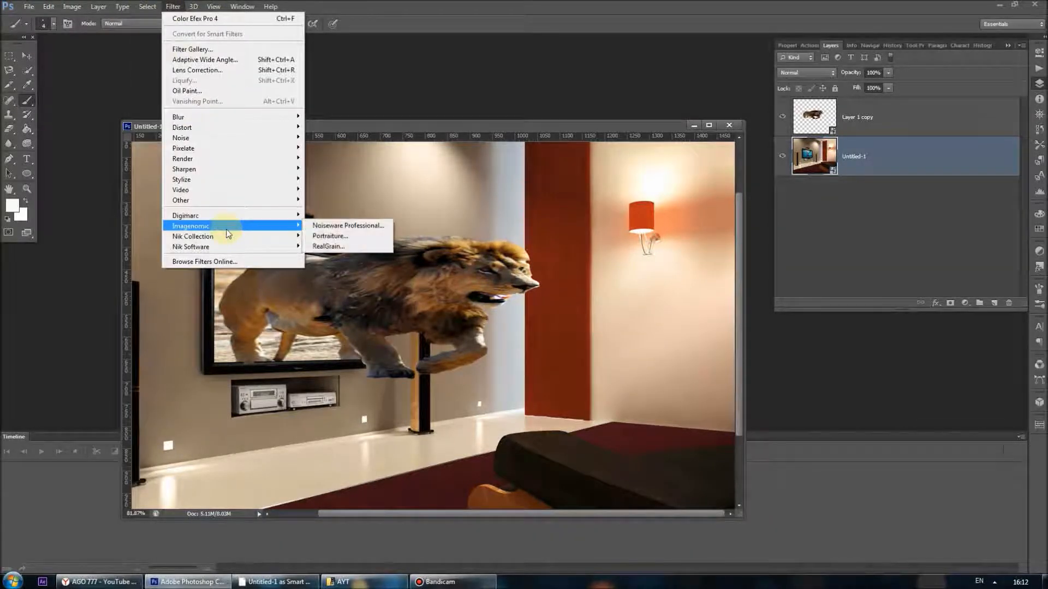
{"action": "mouse_move", "coordinate": [264, 242]}
{"action": "left_click", "coordinate": [326, 235]}
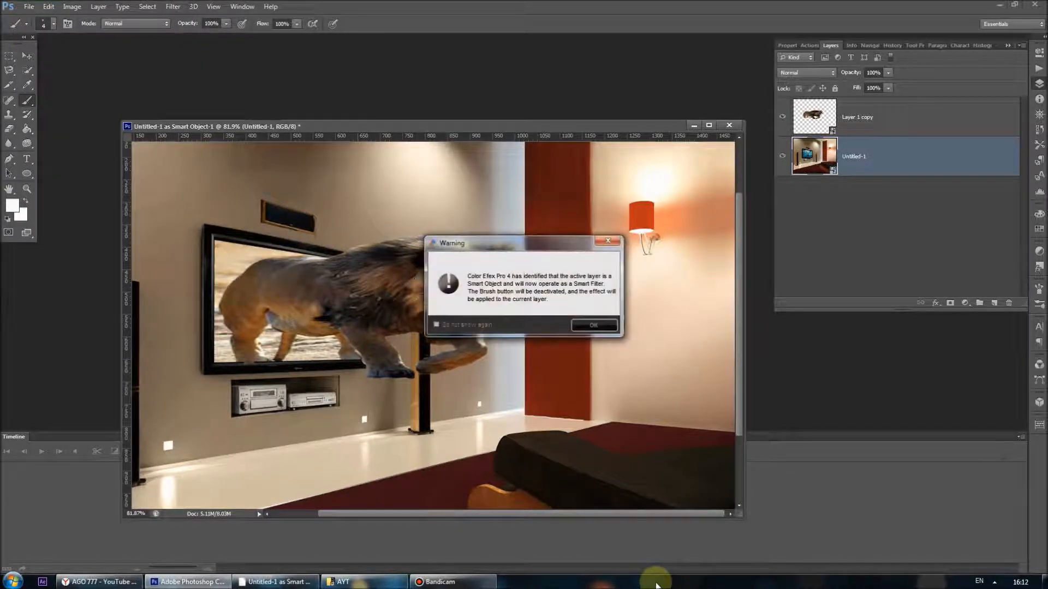
{"action": "key", "text": "Return"}
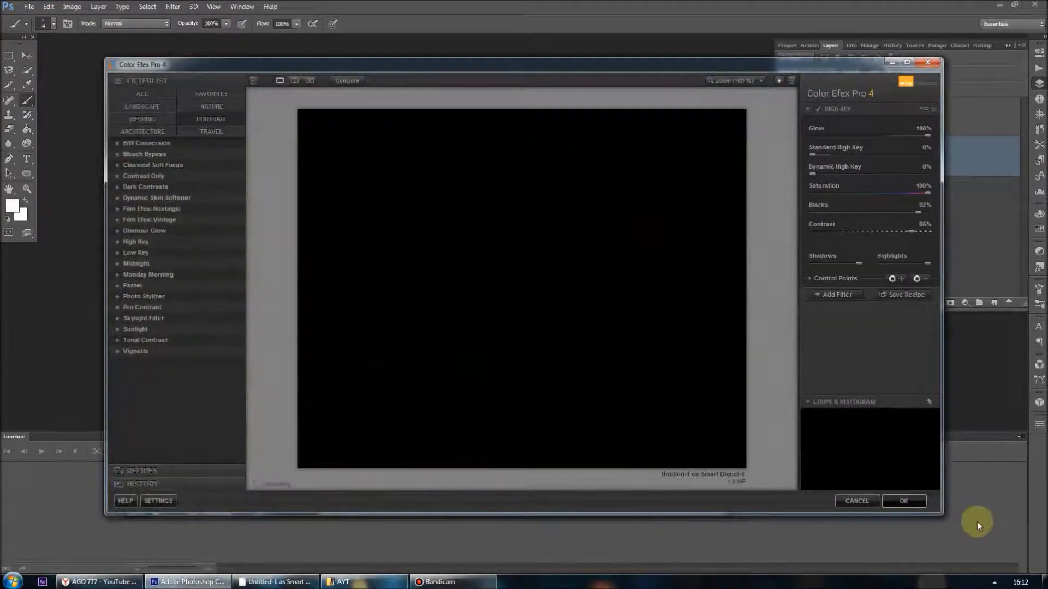
{"action": "left_click", "coordinate": [914, 506]}
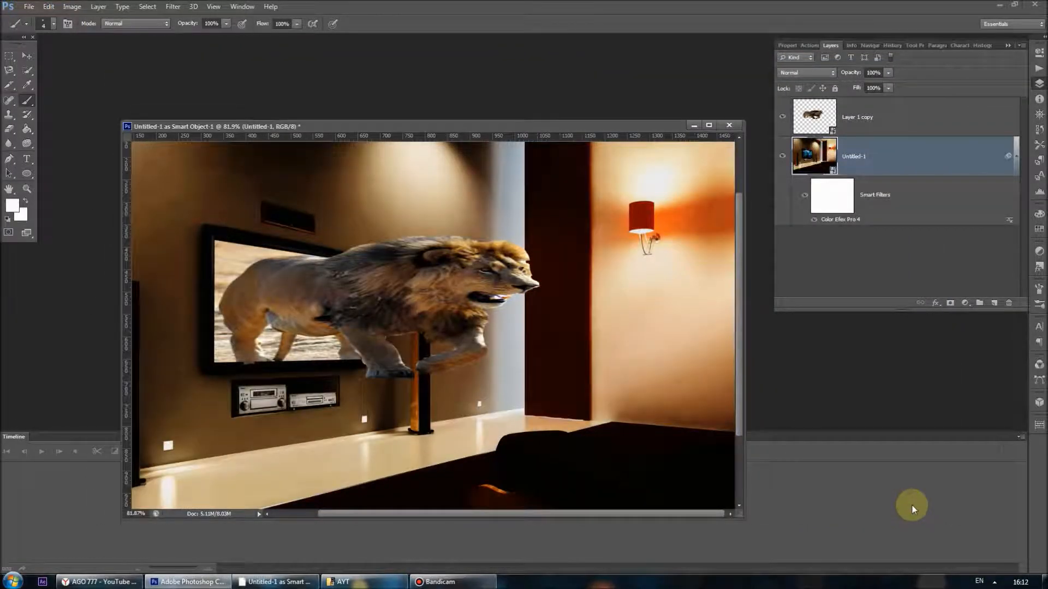
- Add a drop shadow to Layer 1 copy with 16 px distance, 29% spread and reduced opacity
{"action": "right_click", "coordinate": [859, 105]}
{"action": "left_click", "coordinate": [895, 125]}
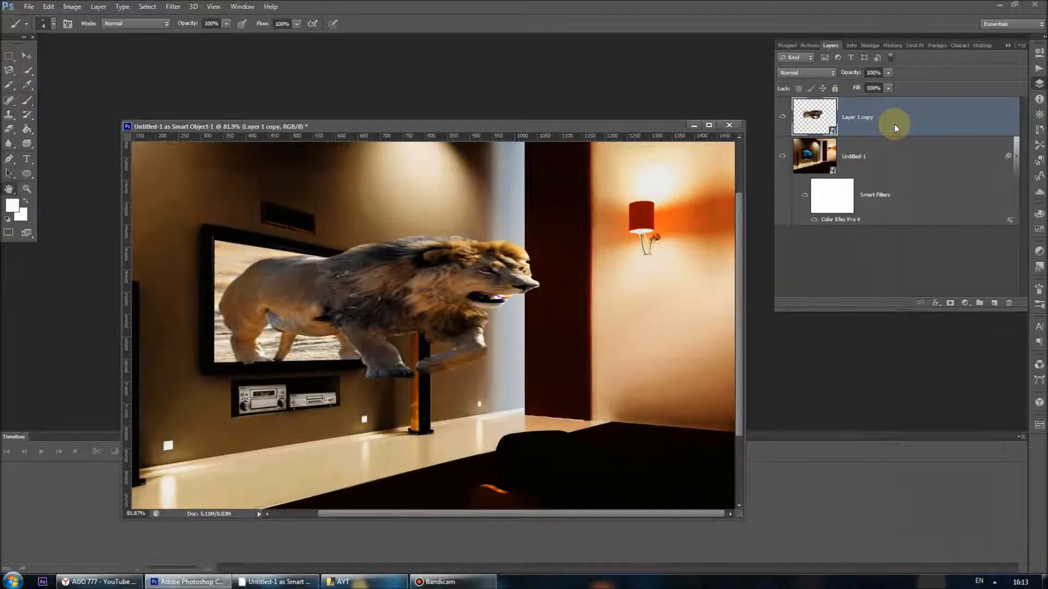
{"action": "left_click", "coordinate": [681, 376]}
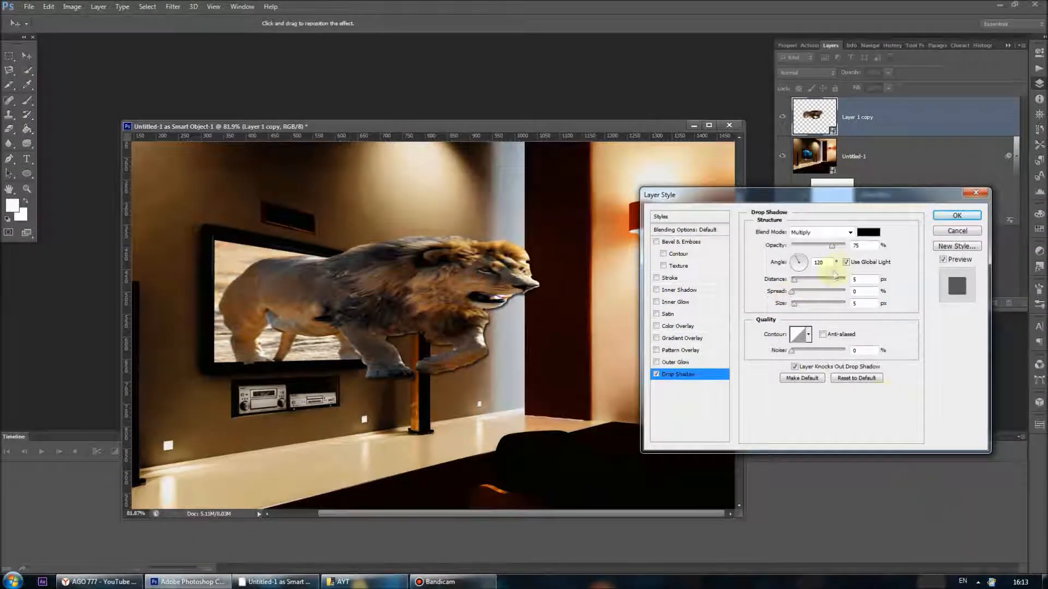
{"action": "left_click_drag", "start_coordinate": [799, 296], "coordinate": [806, 248]}
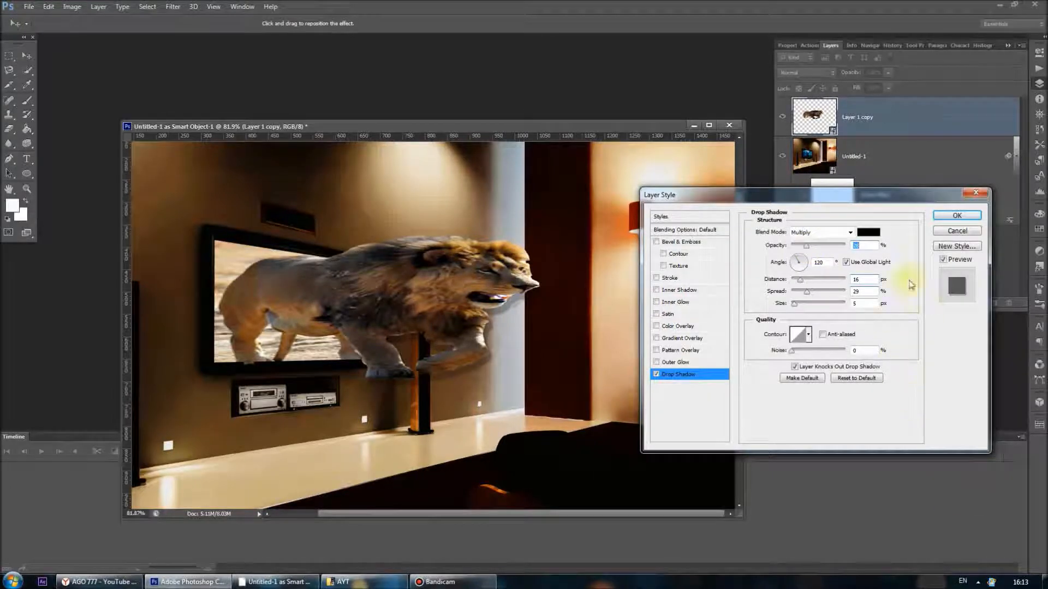
{"action": "left_click", "coordinate": [958, 216]}
{"action": "key", "text": "b"}
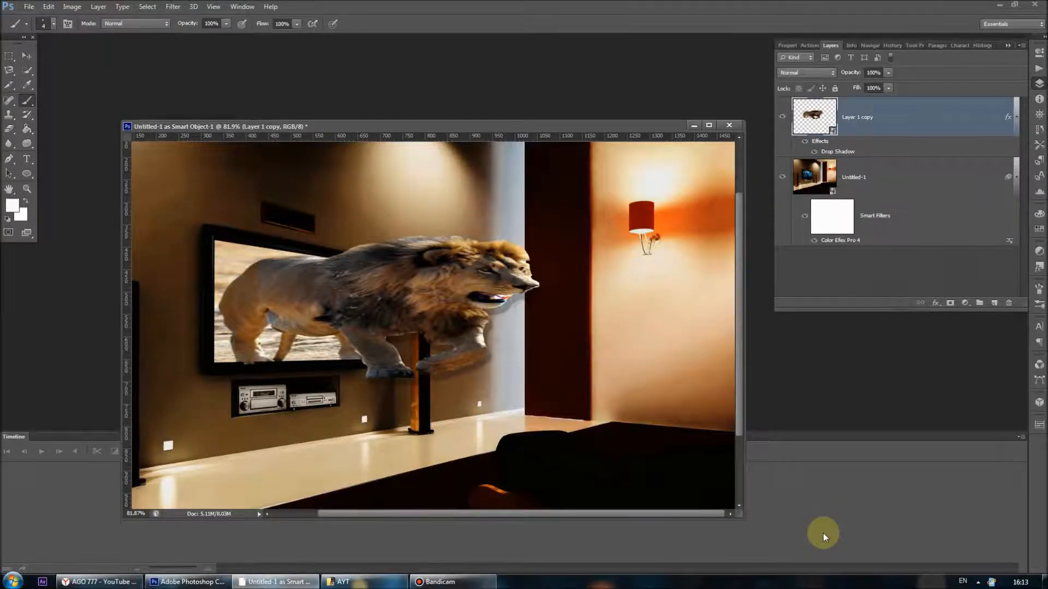
- Open the blending options of Layer 1 copy
{"action": "left_click", "coordinate": [888, 88]}
{"action": "right_click", "coordinate": [846, 116]}
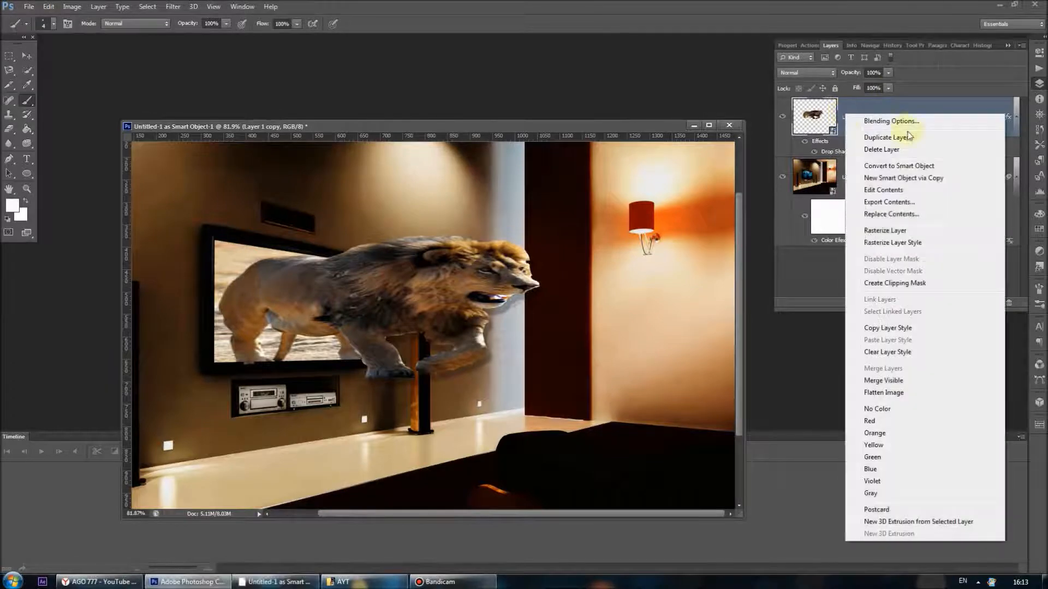
{"action": "left_click", "coordinate": [910, 124]}
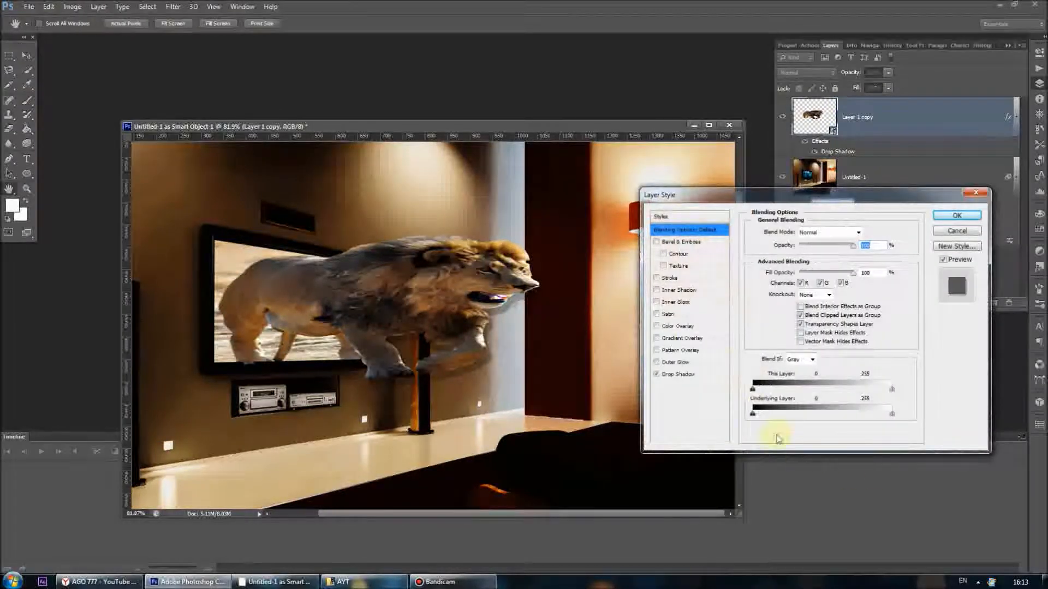
{"action": "left_click", "coordinate": [683, 326]}
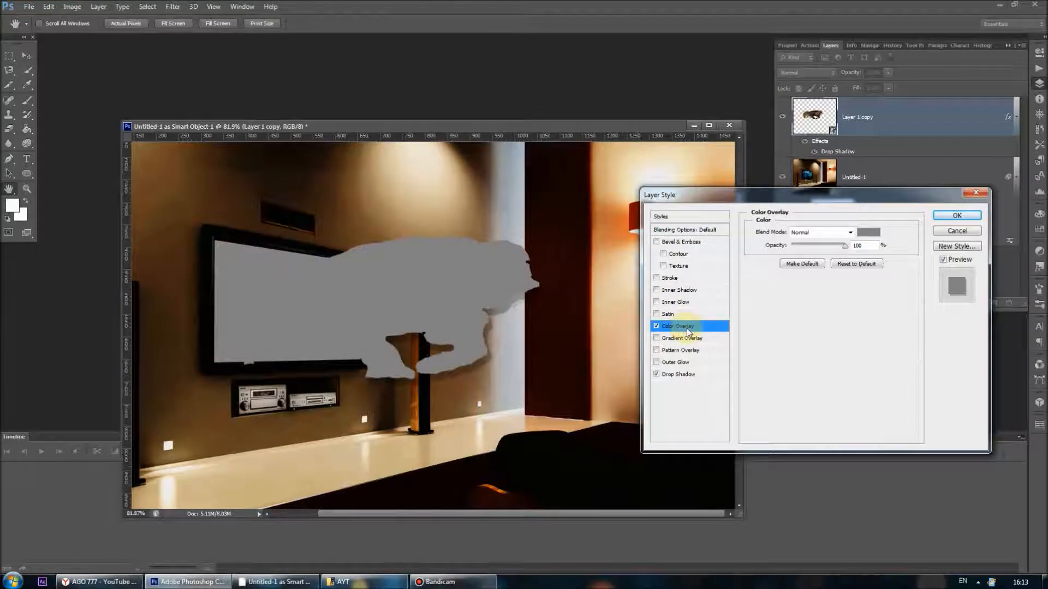
{"action": "left_click", "coordinate": [656, 326]}
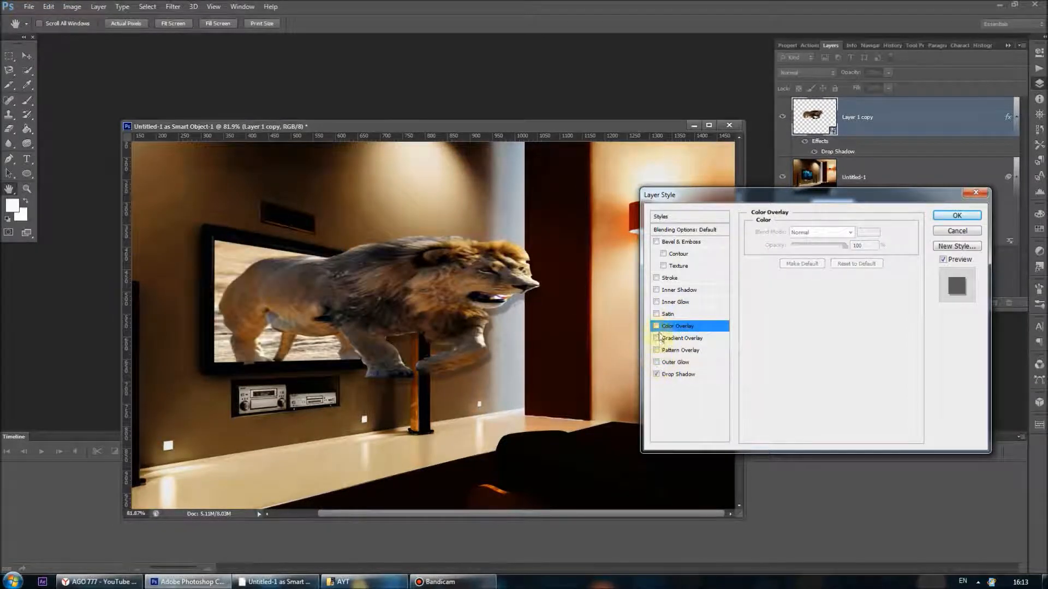
{"action": "left_click", "coordinate": [656, 338]}
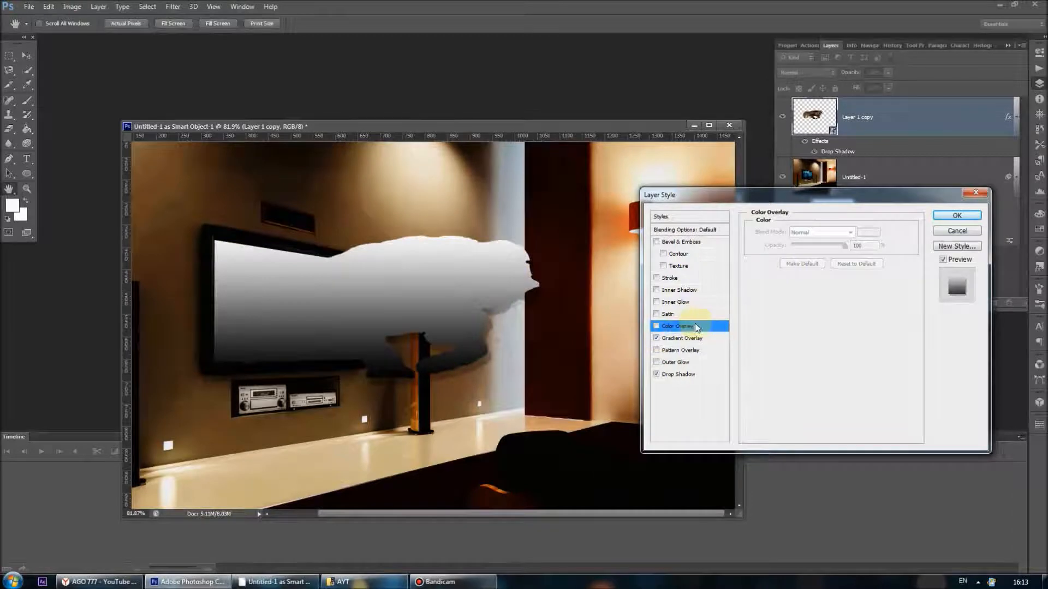
{"action": "left_click", "coordinate": [657, 338]}
- Apply a black (000000) Color Overlay to Layer 1 copy in Normal mode, lowering its opacity to slightly below 42%
{"action": "left_click", "coordinate": [656, 326]}
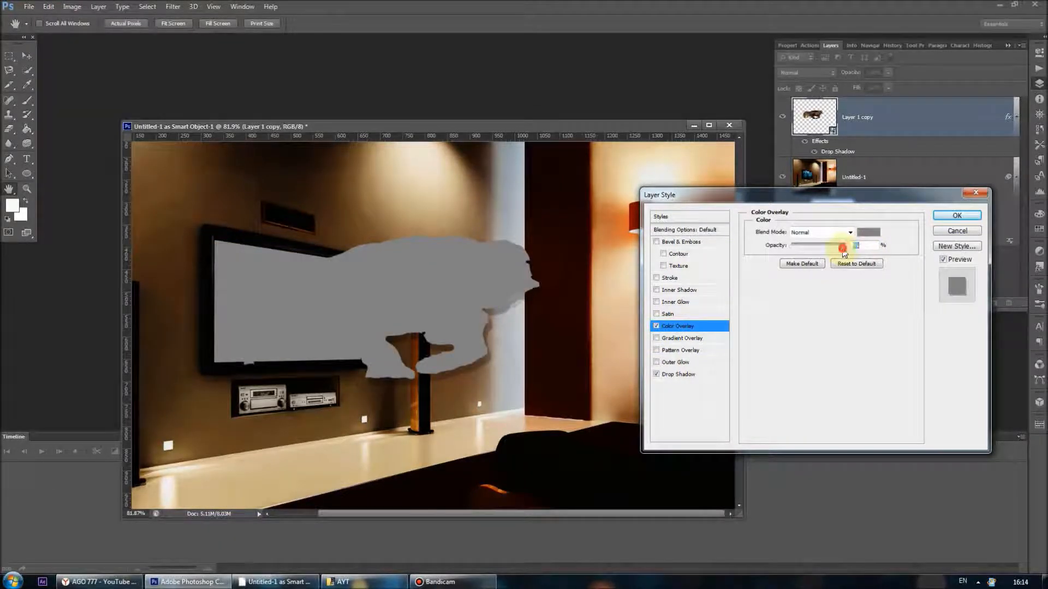
{"action": "left_click_drag", "start_coordinate": [832, 248], "coordinate": [814, 250]}
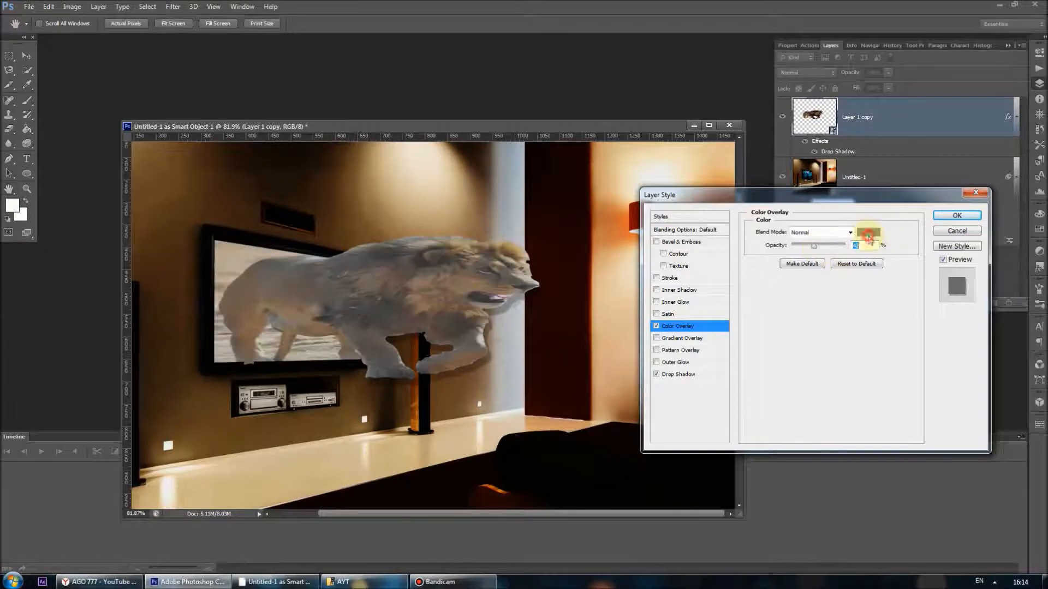
{"action": "left_click", "coordinate": [868, 232]}
{"action": "left_click", "coordinate": [633, 299]}
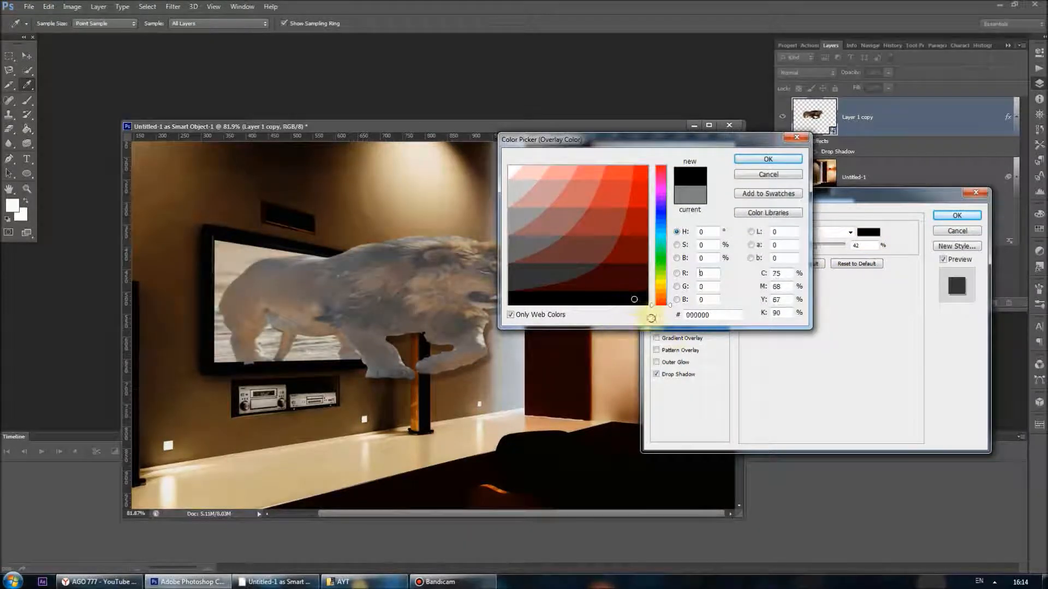
{"action": "left_click", "coordinate": [784, 163]}
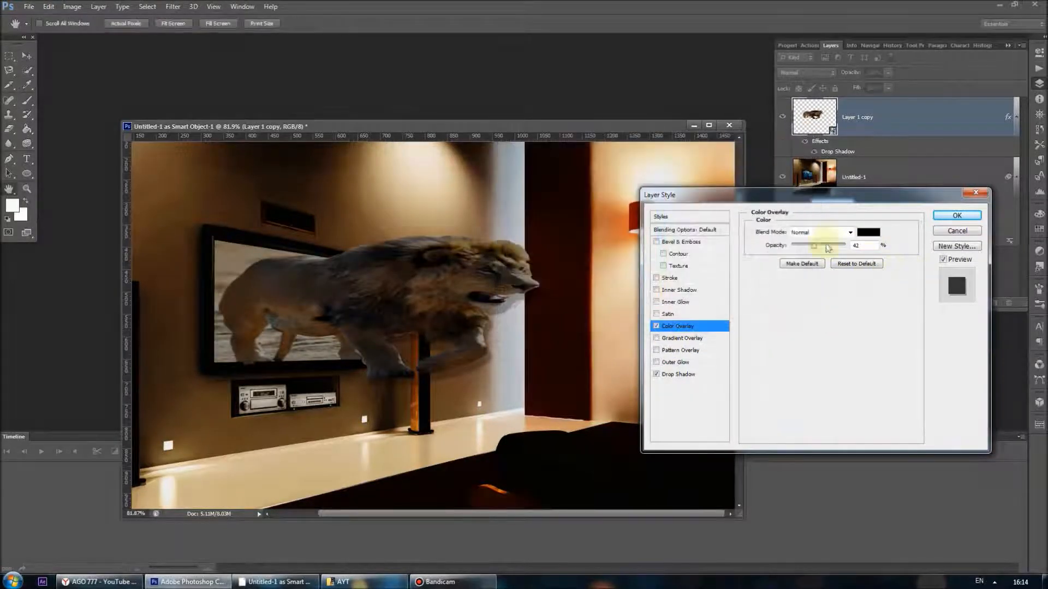
{"action": "left_click_drag", "start_coordinate": [814, 250], "coordinate": [811, 248]}
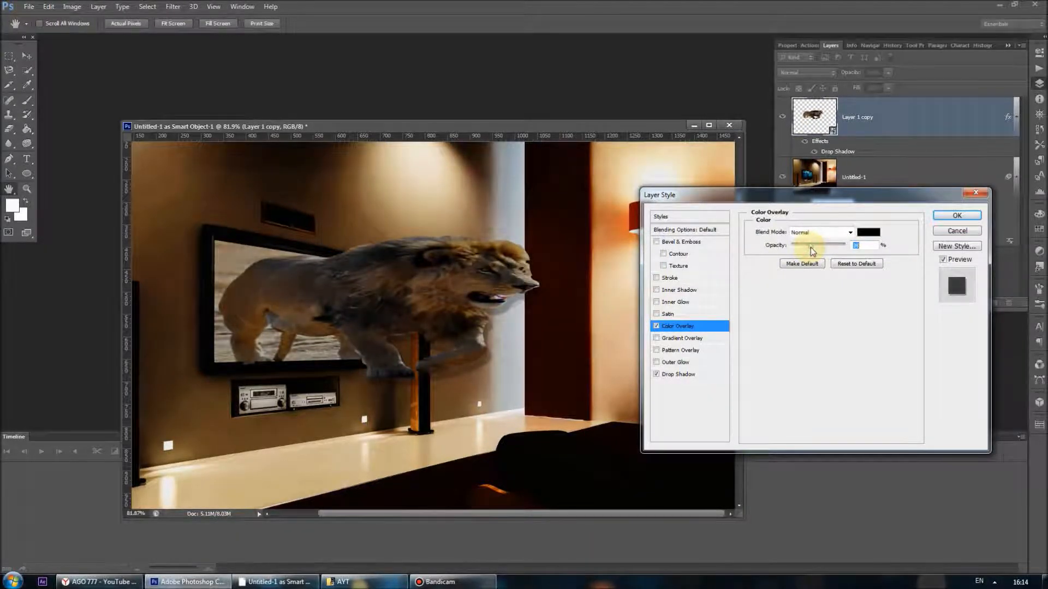
{"action": "left_click", "coordinate": [958, 216]}
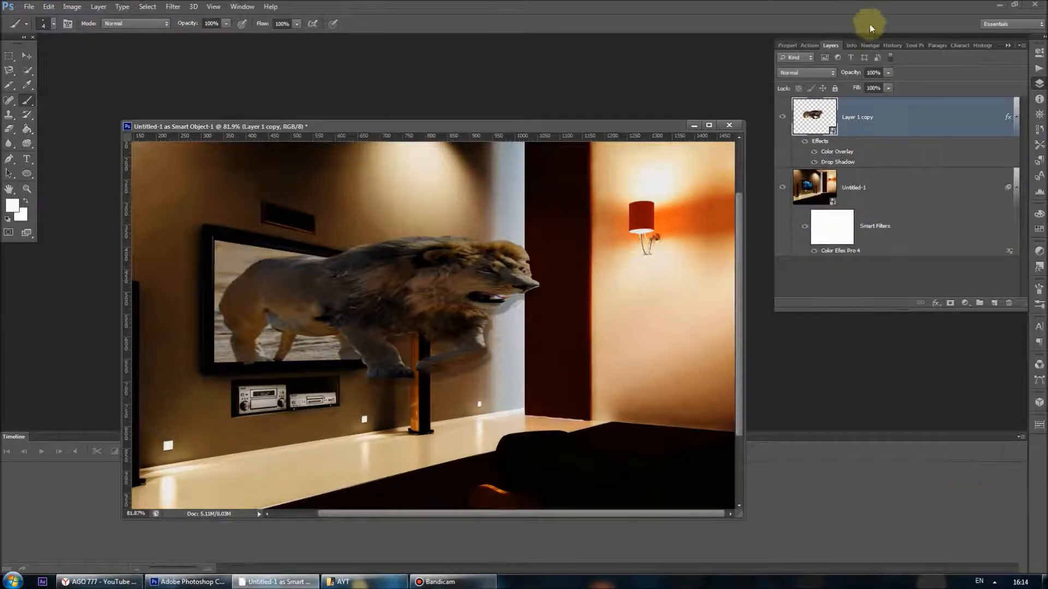
- Draw a four-sided light-beam shape about 173 by 690 px outward from the TV screen's left edge with the Pen tool, filled white
{"action": "left_click", "coordinate": [869, 45]}
{"action": "left_click_drag", "start_coordinate": [910, 303], "coordinate": [928, 305]}
{"action": "left_click_drag", "start_coordinate": [877, 167], "coordinate": [856, 158]}
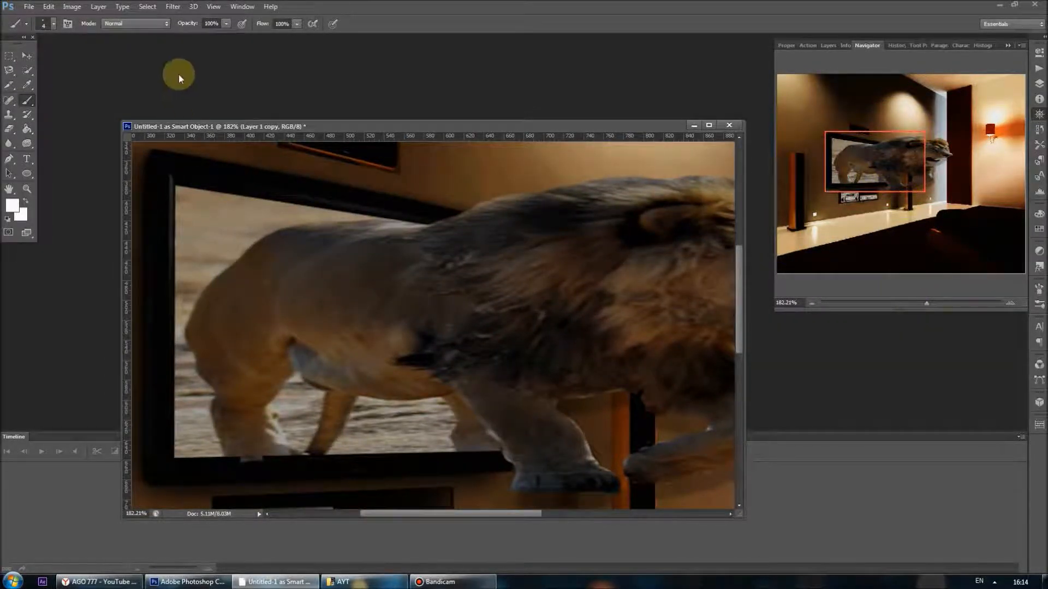
{"action": "left_click", "coordinate": [9, 158]}
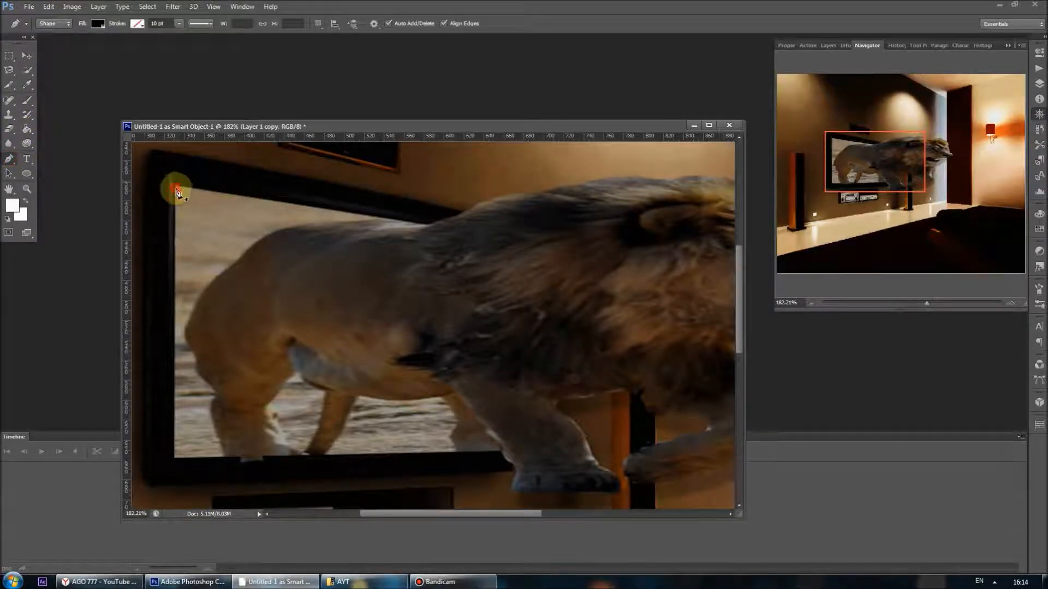
{"action": "left_click", "coordinate": [175, 189]}
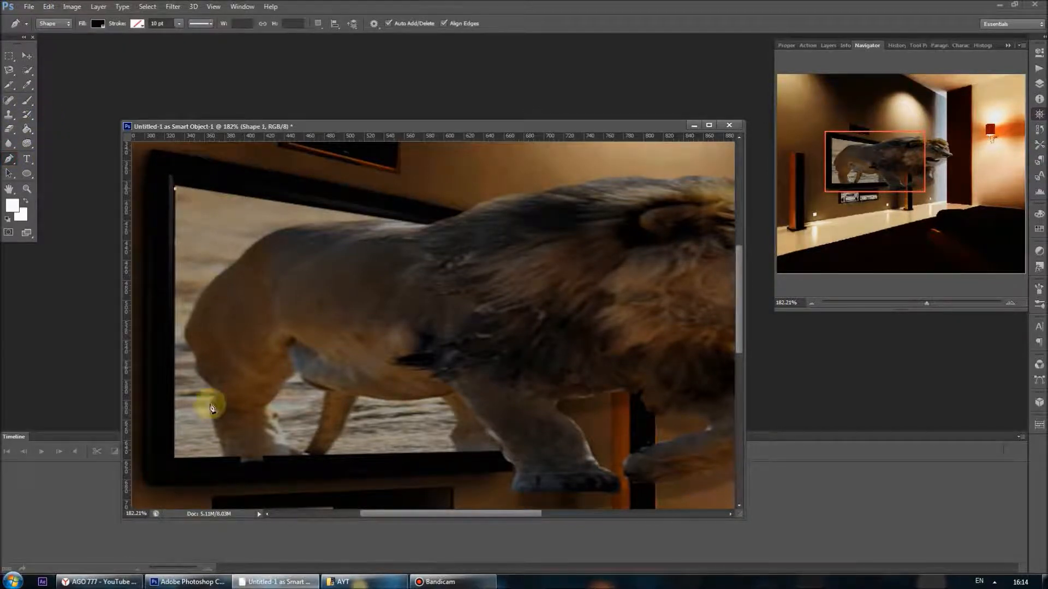
{"action": "left_click", "coordinate": [174, 458]}
{"action": "left_click_drag", "start_coordinate": [929, 308], "coordinate": [910, 310]}
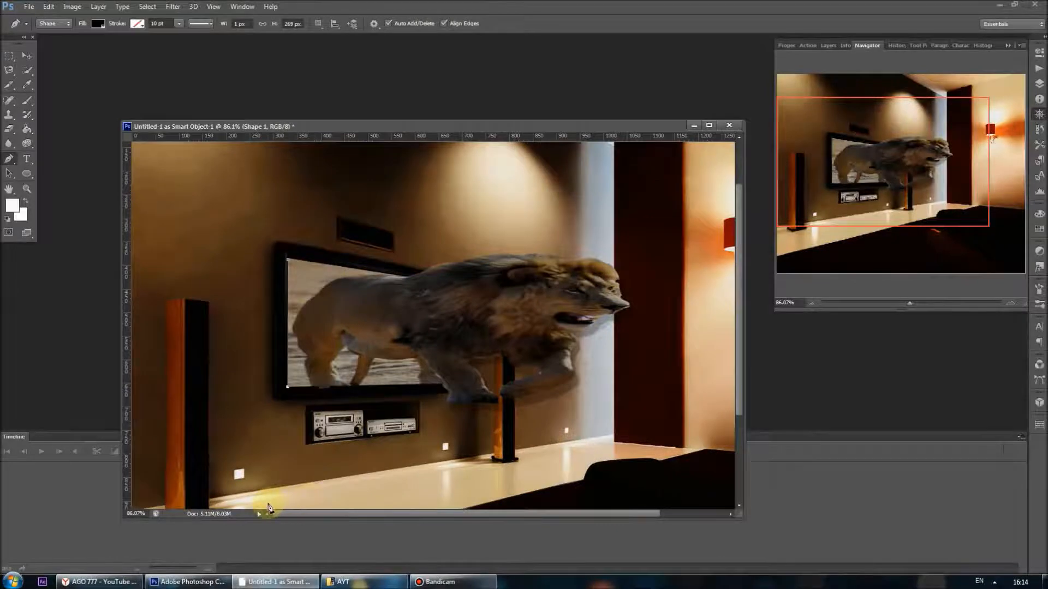
{"action": "left_click", "coordinate": [351, 509]}
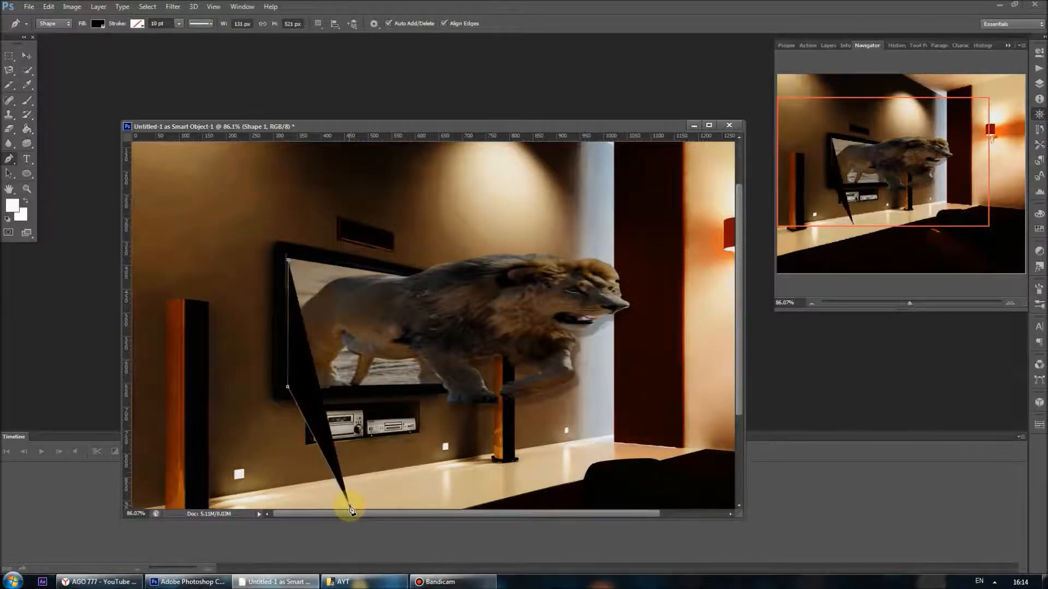
{"action": "left_click", "coordinate": [369, 183]}
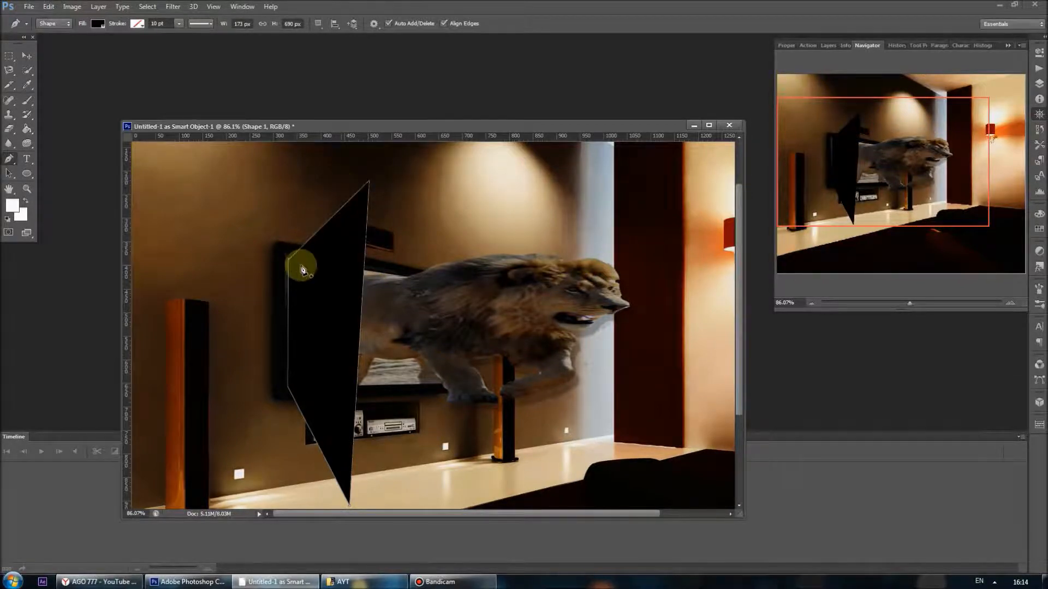
{"action": "left_click", "coordinate": [98, 24]}
{"action": "left_click", "coordinate": [84, 87]}
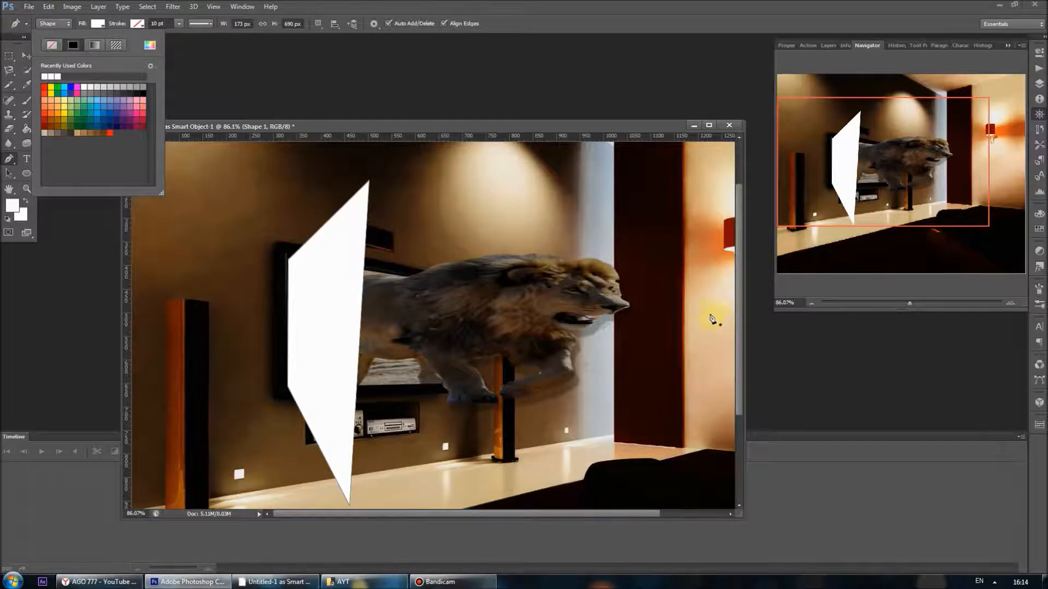
- Try to apply a Box Blur to the stray Shape 2 layer
{"action": "left_click", "coordinate": [484, 242]}
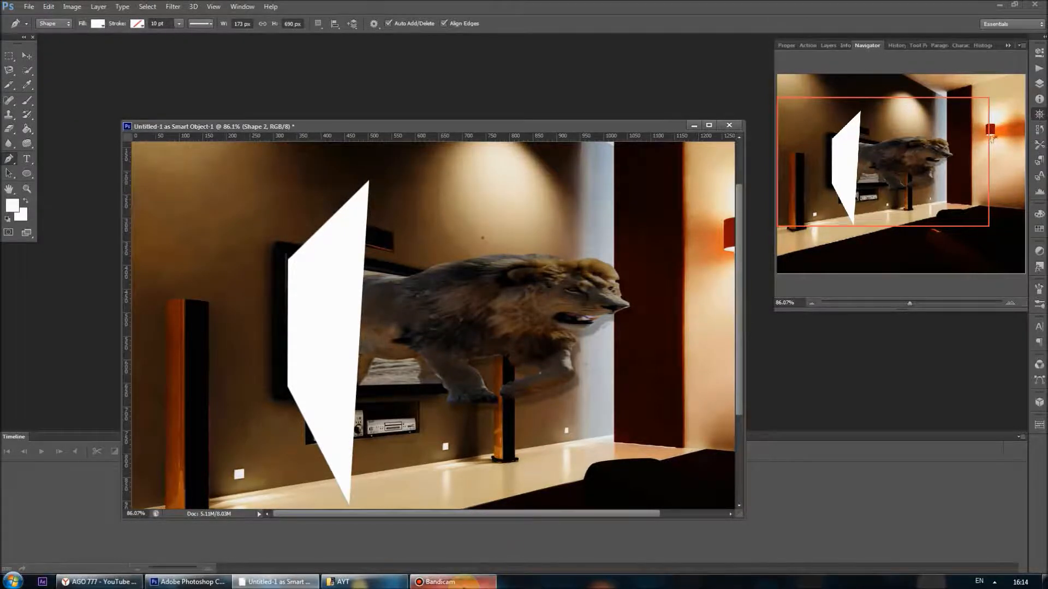
{"action": "left_click", "coordinate": [440, 581]}
{"action": "left_click", "coordinate": [453, 581]}
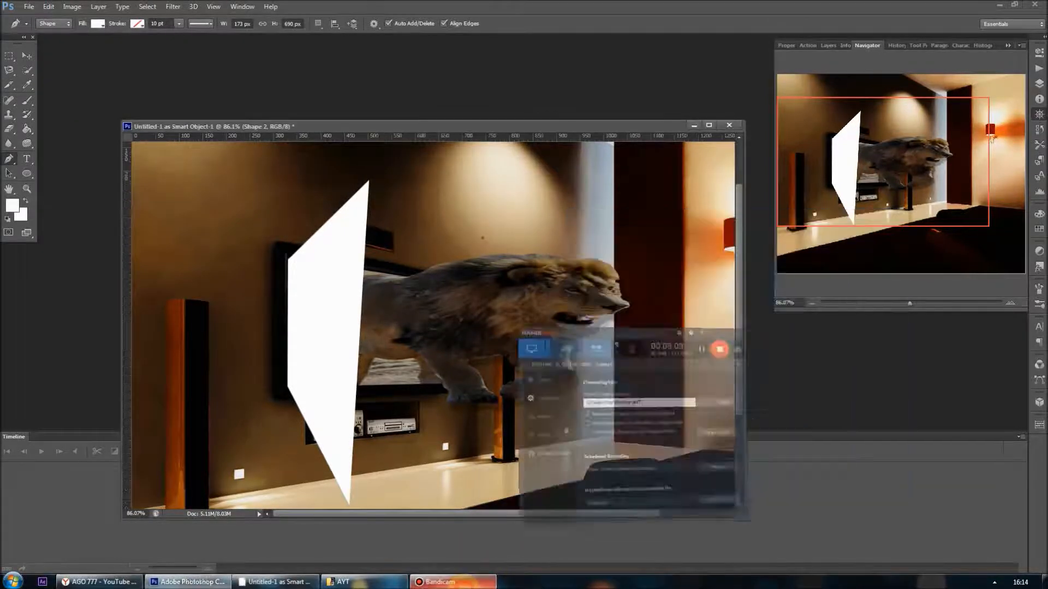
{"action": "left_click", "coordinate": [169, 8]}
{"action": "mouse_move", "coordinate": [220, 123]}
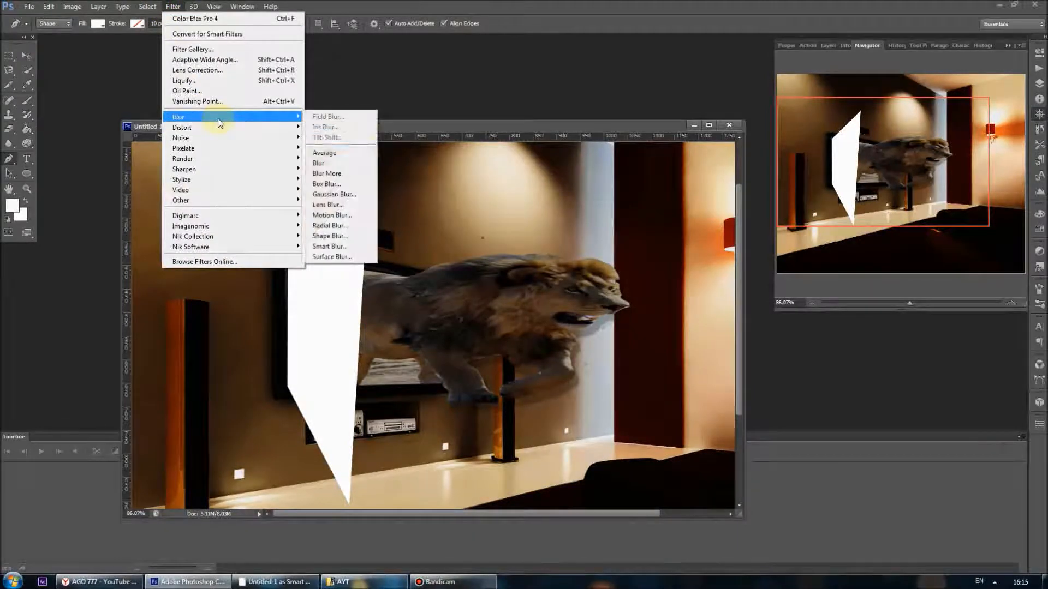
{"action": "left_click", "coordinate": [329, 183]}
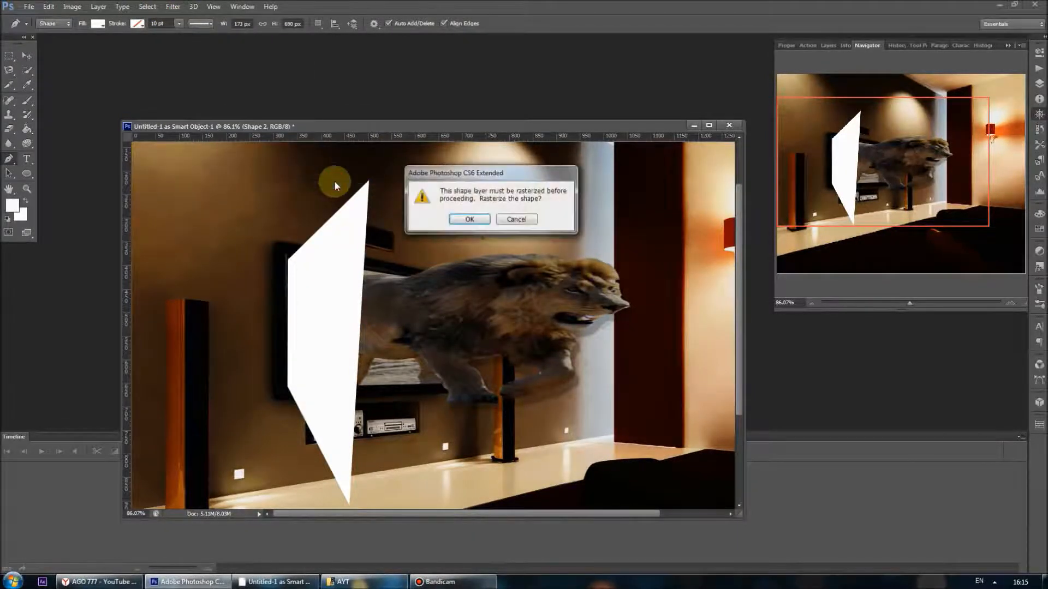
{"action": "left_click", "coordinate": [458, 218]}
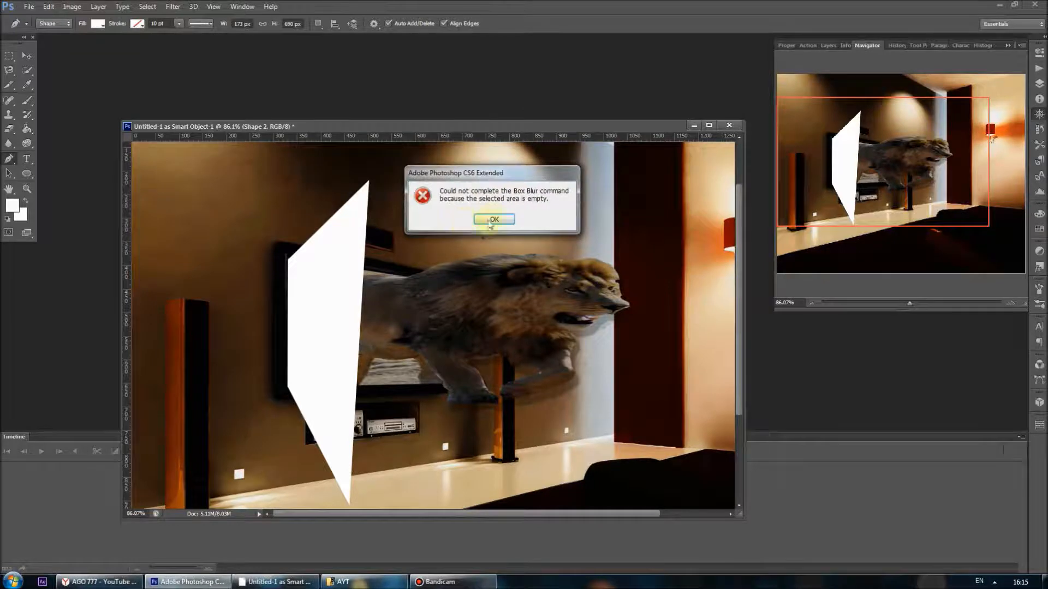
{"action": "left_click", "coordinate": [494, 219]}
- Rasterize the Shape 1 layer and soften its edges with a Box Blur
{"action": "left_click", "coordinate": [830, 47]}
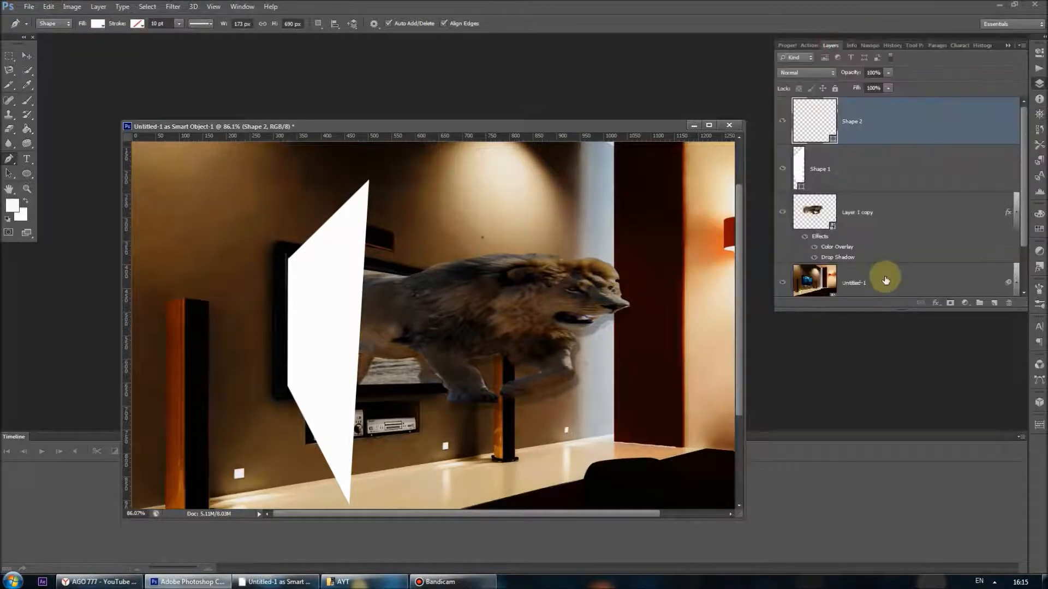
{"action": "left_click", "coordinate": [828, 177]}
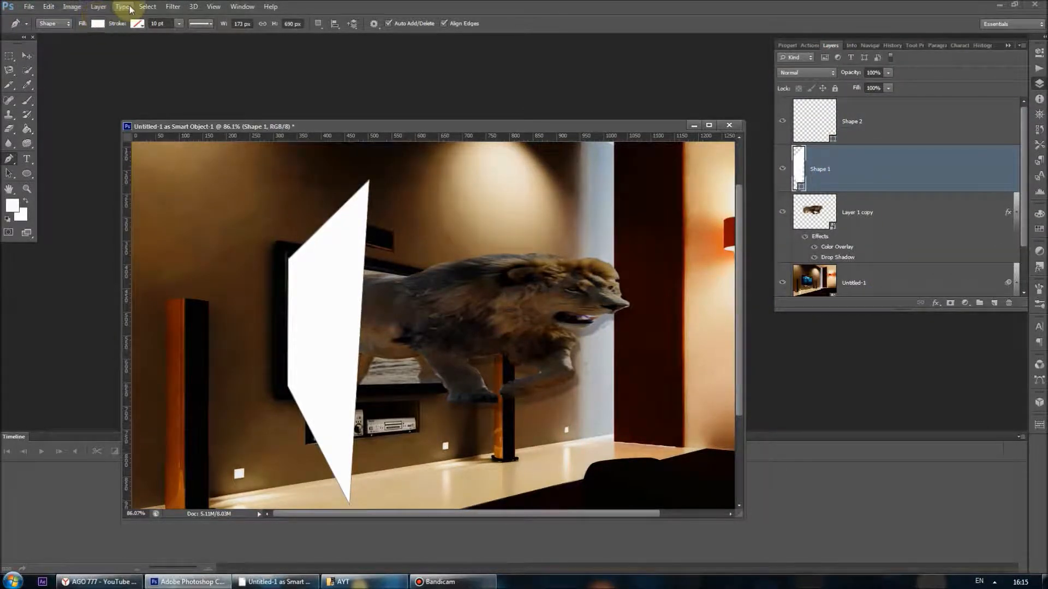
{"action": "left_click", "coordinate": [172, 7]}
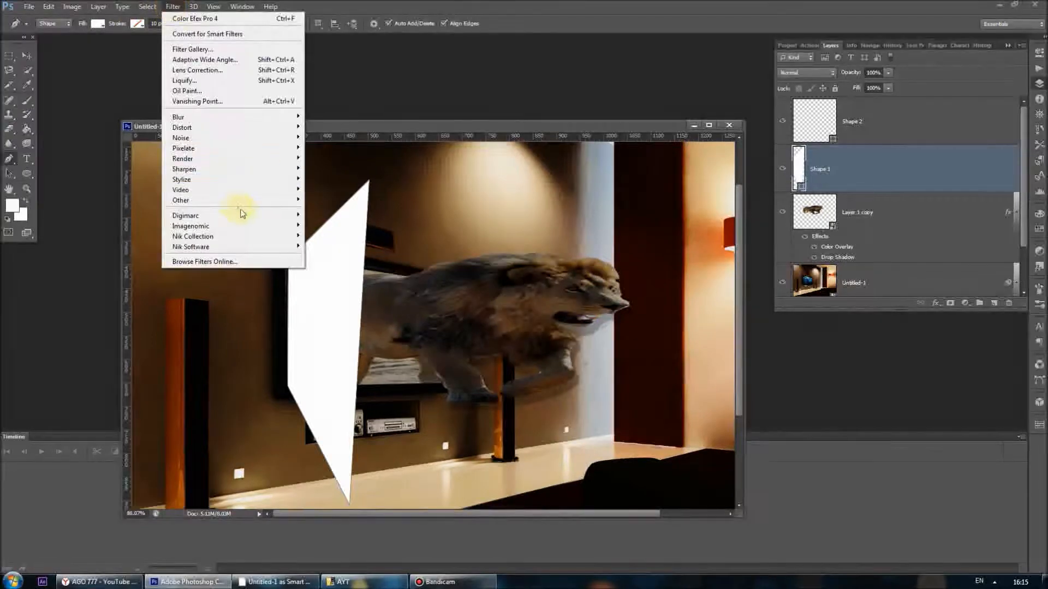
{"action": "mouse_move", "coordinate": [246, 119]}
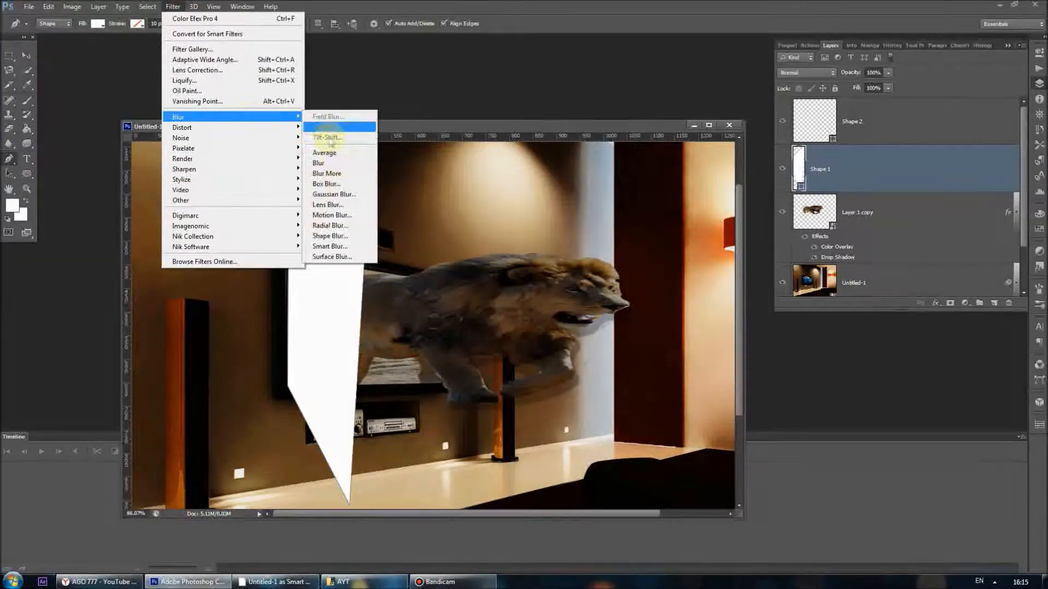
{"action": "left_click", "coordinate": [346, 184]}
{"action": "left_click", "coordinate": [475, 220]}
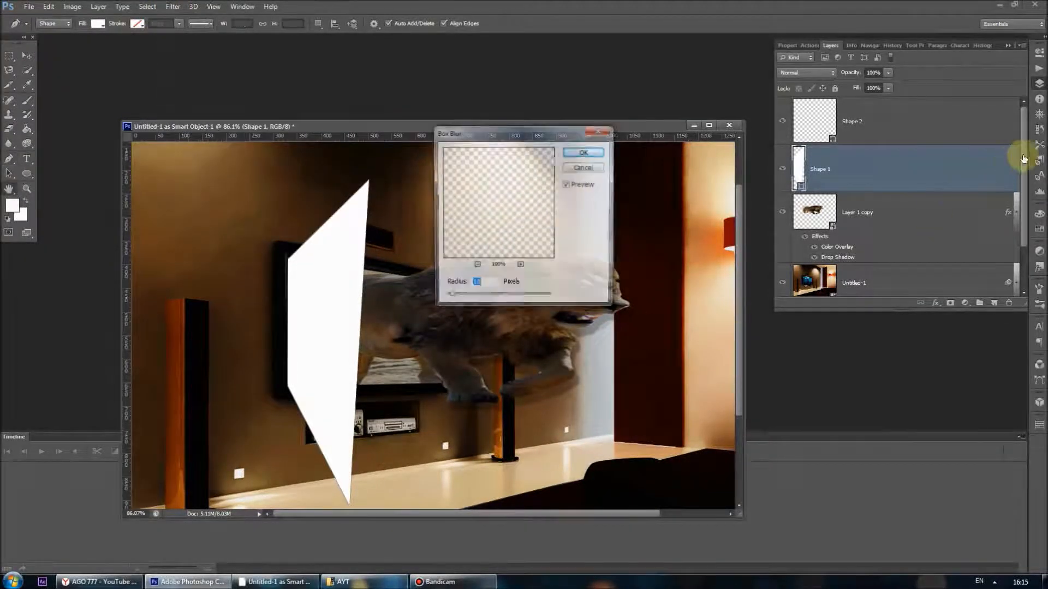
{"action": "left_click", "coordinate": [584, 153]}
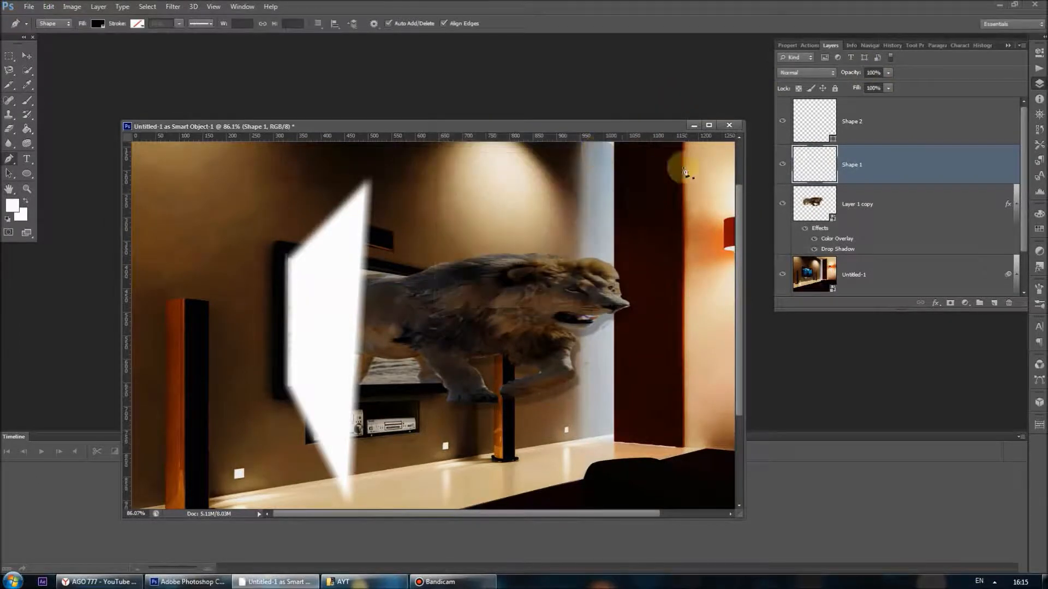
- Set the opacity of Shape 1 to 20%
{"action": "left_click", "coordinate": [888, 73]}
{"action": "left_click", "coordinate": [873, 73]}
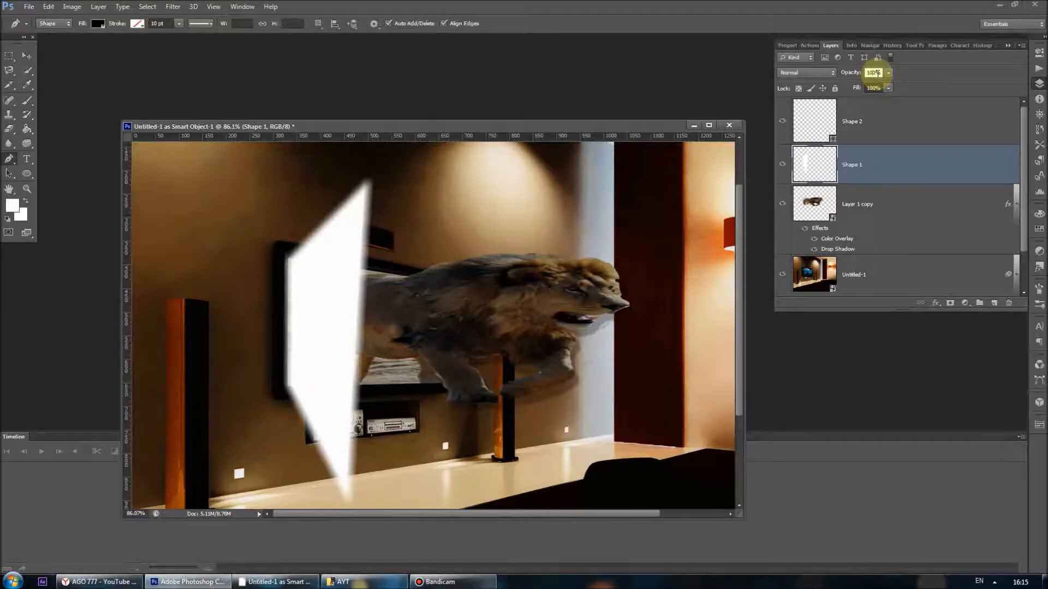
{"action": "type", "text": "30"}
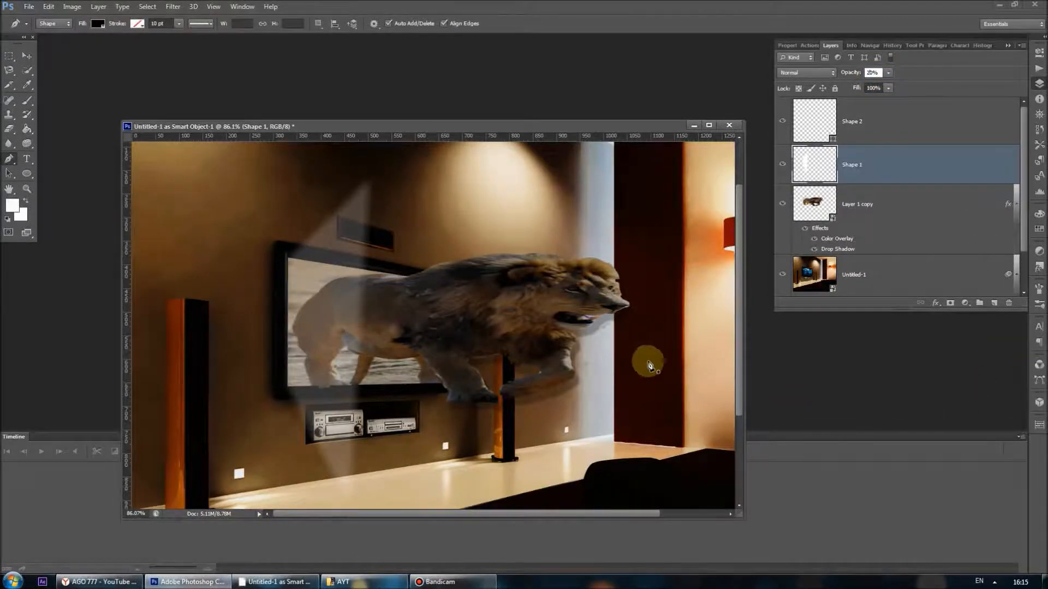
- Delete the empty Shape 2 layer
{"action": "left_click", "coordinate": [26, 56]}
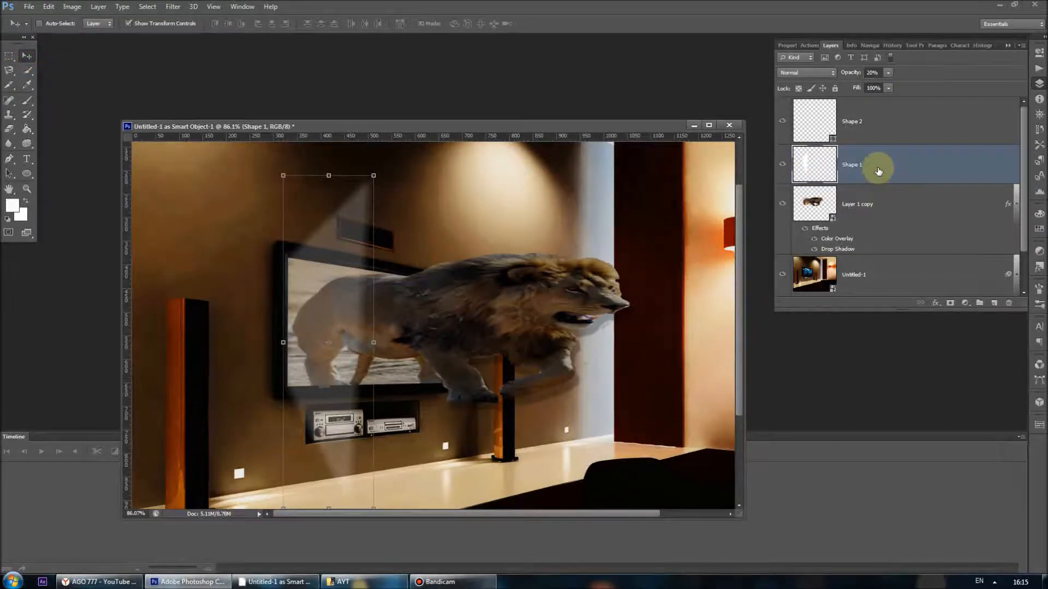
{"action": "left_click", "coordinate": [858, 117]}
{"action": "key", "text": "Delete"}
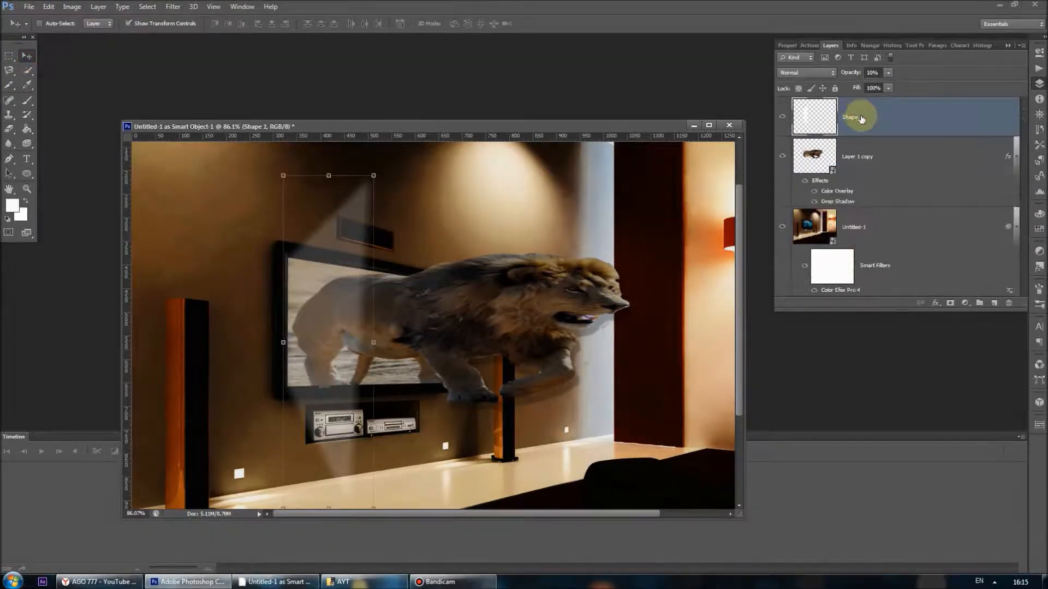
- Duplicate Shape 1 and place the copy beneath the lion layer, Layer 1 copy, in the layer order
{"action": "right_click", "coordinate": [861, 119]}
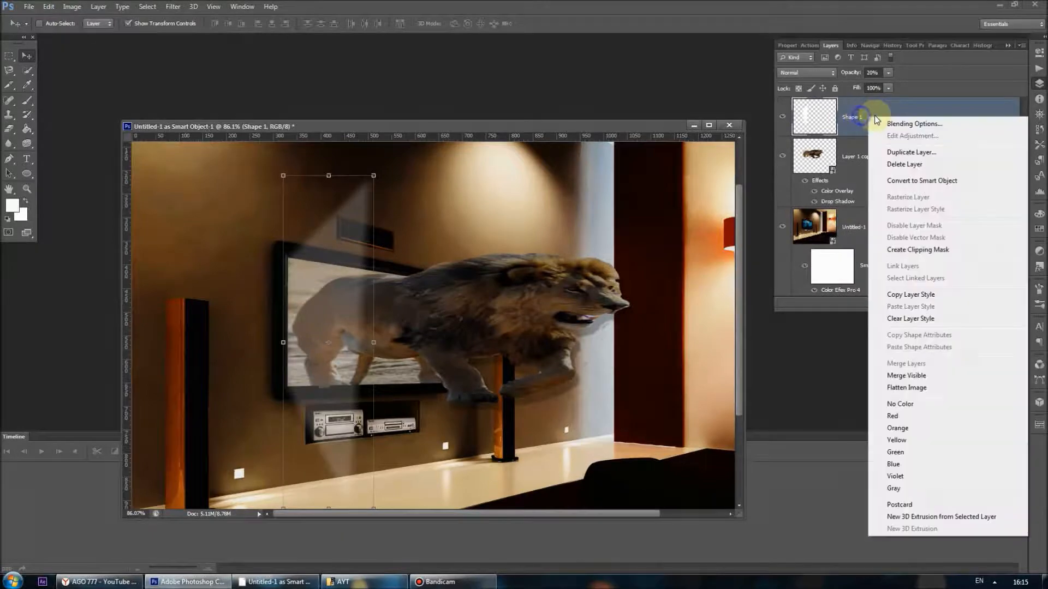
{"action": "left_click", "coordinate": [923, 155]}
{"action": "left_click", "coordinate": [622, 178]}
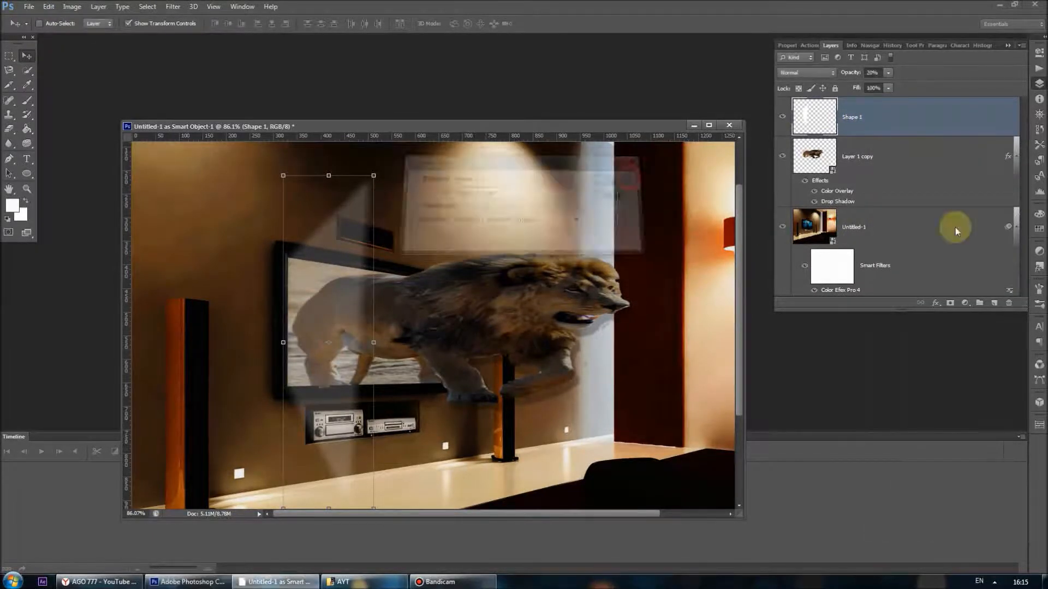
{"action": "left_click_drag", "start_coordinate": [897, 125], "coordinate": [889, 229]}
- Transform and warp Shape 1 copy so its light beam spreads from the TV's right edge
{"action": "key", "text": "ctrl+t"}
{"action": "right_click", "coordinate": [444, 287]}
{"action": "left_click", "coordinate": [473, 369]}
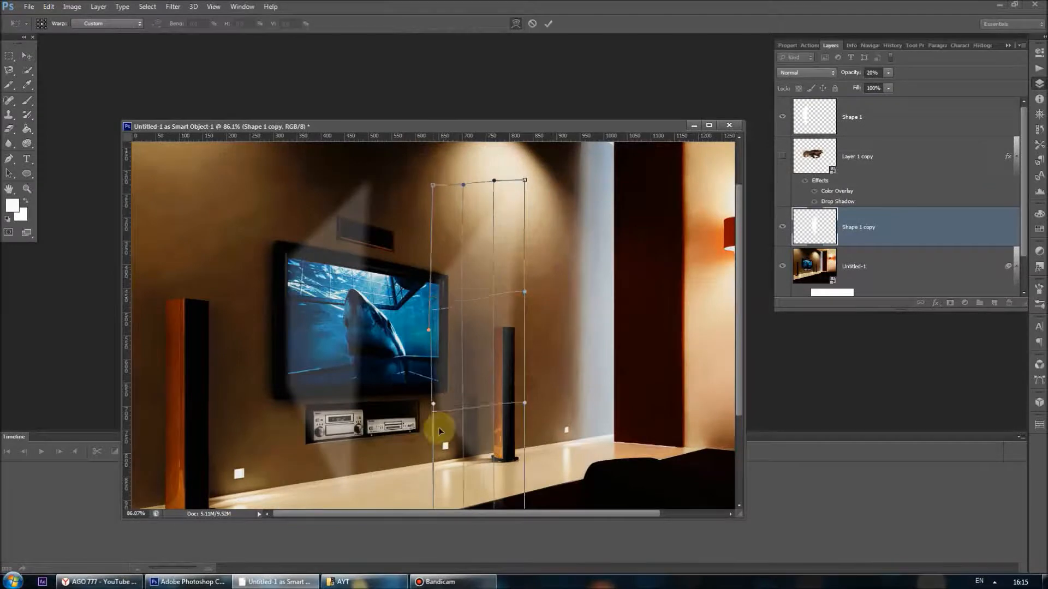
{"action": "left_click_drag", "start_coordinate": [437, 428], "coordinate": [435, 400]}
{"action": "key", "text": "Return"}
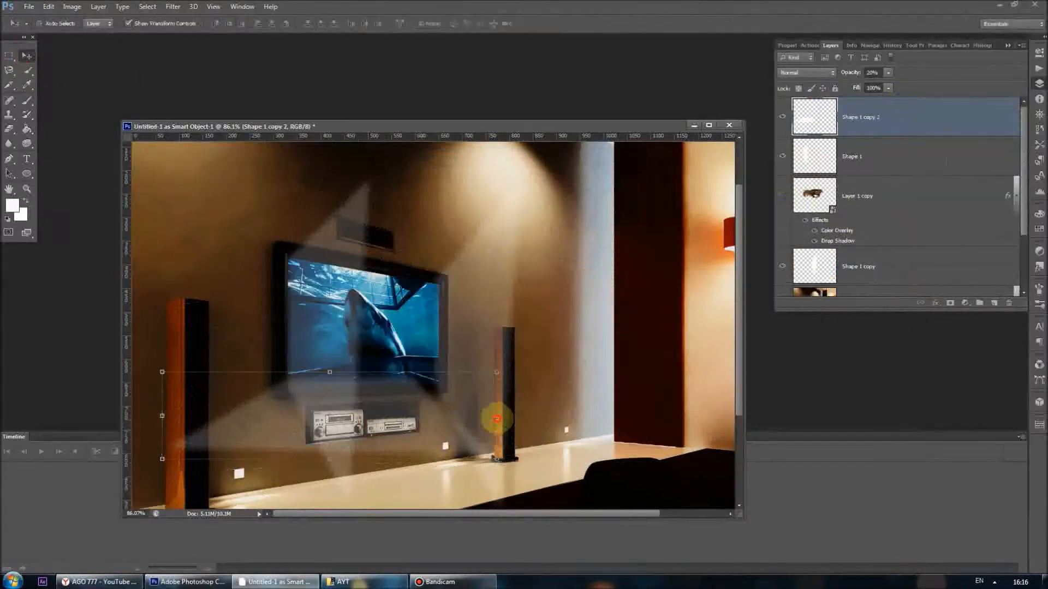
- Warp Shape 1 copy 2 into a light beam fanning down from the TV's lower edge onto the floor
{"action": "right_click", "coordinate": [502, 421]}
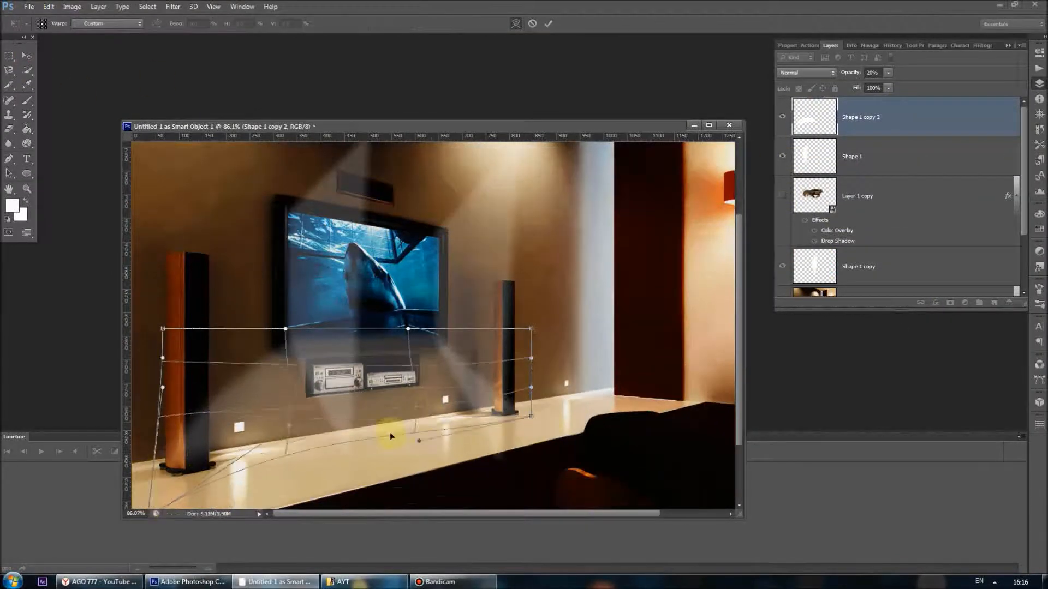
{"action": "key", "text": "v"}
{"action": "left_click", "coordinate": [468, 219]}
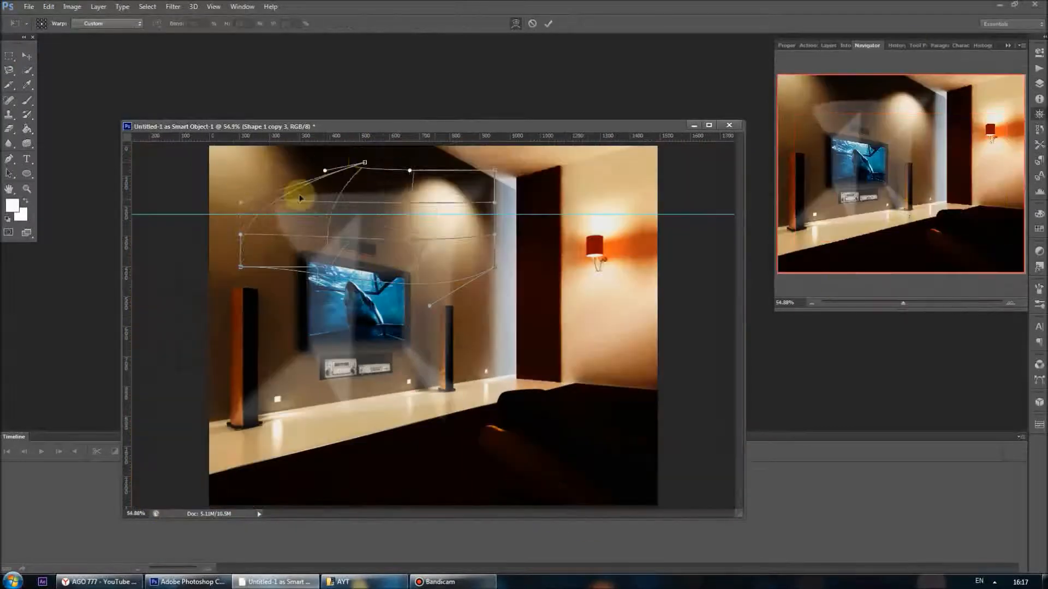
- Warp Shape 1 copy 3 into a light beam fanning upward from the TV's upper edge
{"action": "left_click_drag", "start_coordinate": [304, 198], "coordinate": [498, 182]}
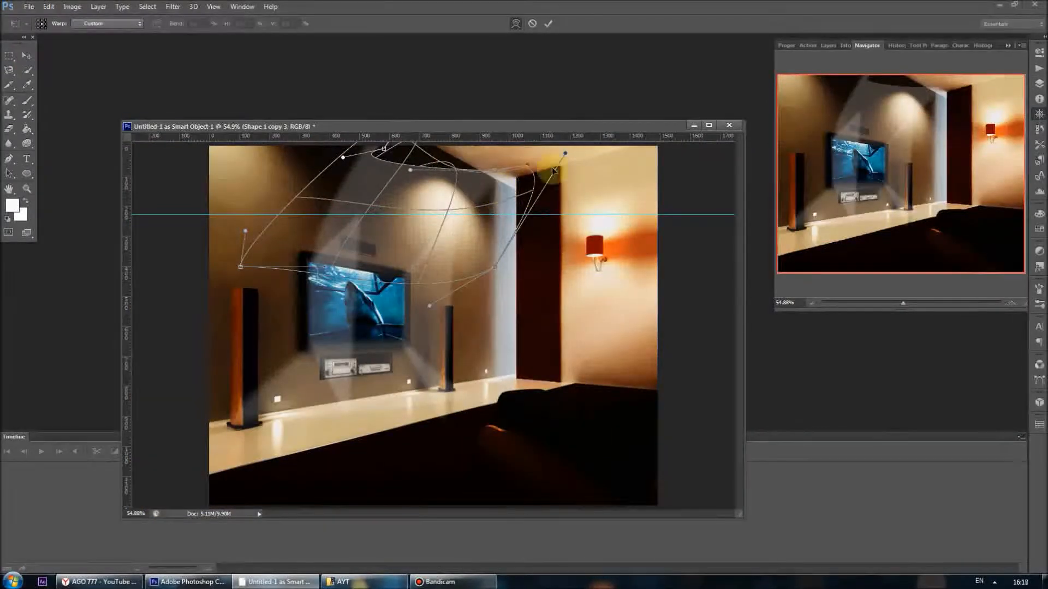
{"action": "left_click", "coordinate": [239, 190]}
- Show the lion layer again, then mirror and stretch Shape 1 so its beam spreads left of the TV over the speaker
{"action": "left_click", "coordinate": [782, 236]}
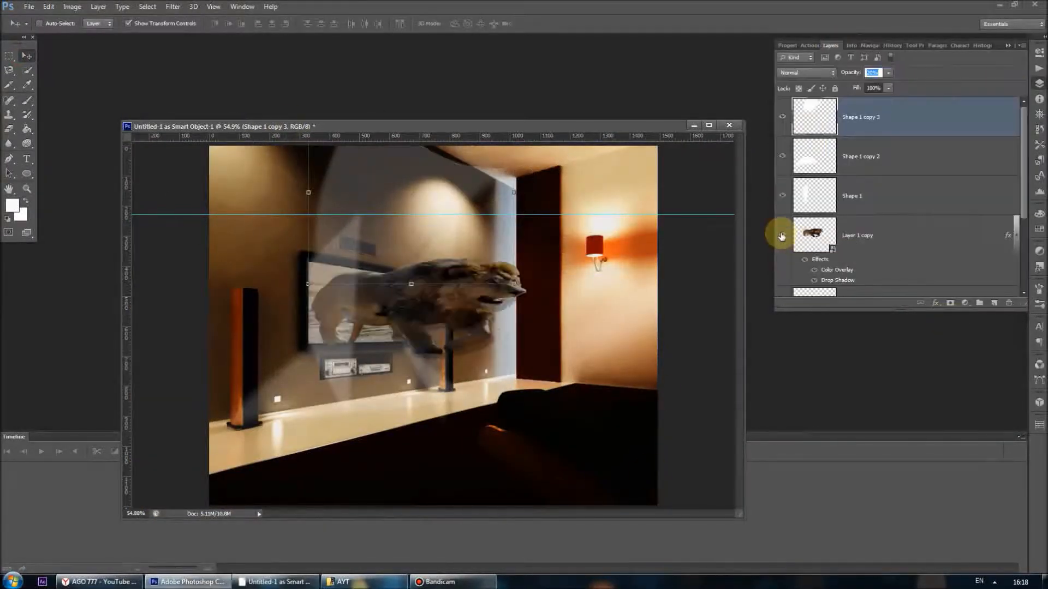
{"action": "left_click", "coordinate": [857, 195]}
{"action": "left_click_drag", "start_coordinate": [362, 318], "coordinate": [221, 320]}
{"action": "left_click_drag", "start_coordinate": [307, 313], "coordinate": [316, 313]}
{"action": "key", "text": "Return"}
- Delete the warped Shape 1 copy 3 and replace it with a fresh duplicate of Shape 1 copy 2
{"action": "left_click", "coordinate": [847, 115]}
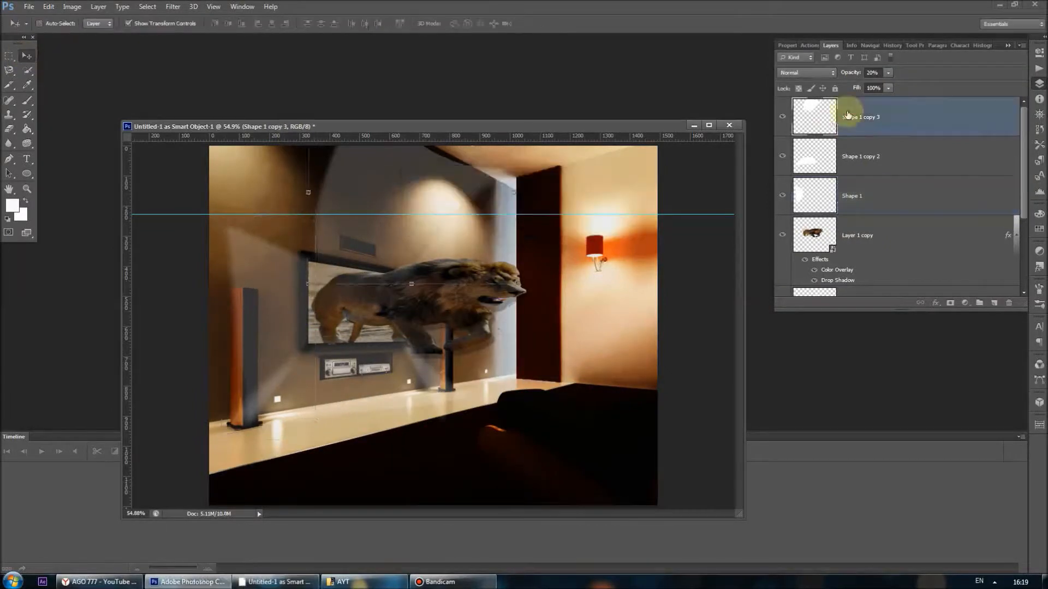
{"action": "key", "text": "Delete"}
{"action": "right_click", "coordinate": [869, 127]}
{"action": "left_click", "coordinate": [945, 166]}
{"action": "key", "text": "Return"}
- Flip the new Shape 1 copy 3 vertically and distort its corners into a wide light beam above the TV
{"action": "left_click_drag", "start_coordinate": [426, 385], "coordinate": [425, 278]}
{"action": "right_click", "coordinate": [426, 279]}
{"action": "left_click_drag", "start_coordinate": [234, 327], "coordinate": [221, 229]}
{"action": "left_click_drag", "start_coordinate": [460, 235], "coordinate": [513, 177]}
{"action": "left_click", "coordinate": [27, 55]}
{"action": "key", "text": "Return"}
{"action": "left_click_drag", "start_coordinate": [223, 218], "coordinate": [215, 187]}
{"action": "left_click", "coordinate": [27, 56]}
{"action": "key", "text": "Return"}
- Narrow Shape 1 copy 2 and shift its lower left corner to refine the beam below the TV
{"action": "left_click", "coordinate": [861, 156]}
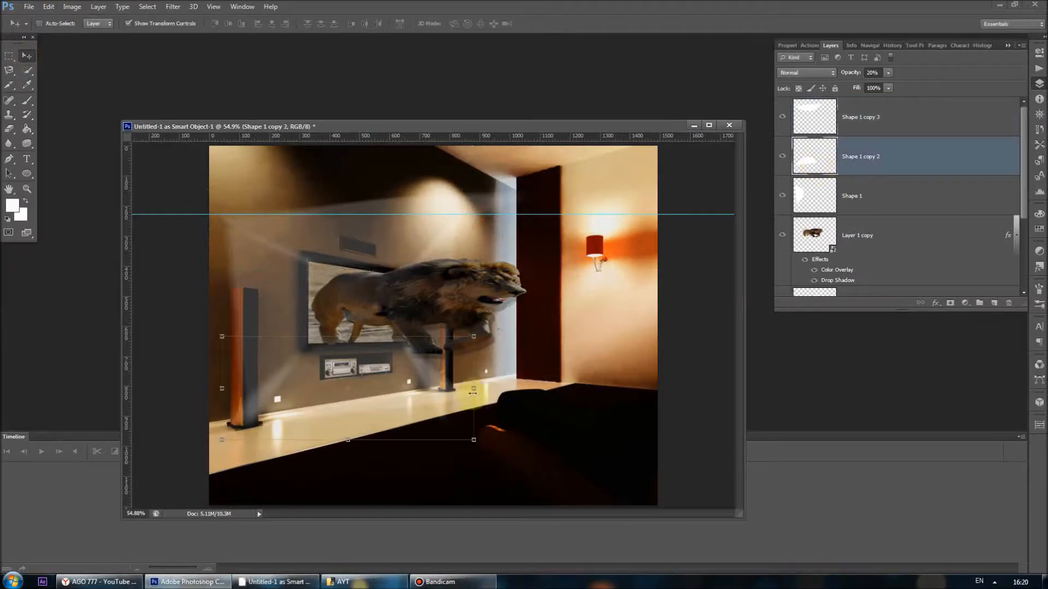
{"action": "left_click_drag", "start_coordinate": [472, 391], "coordinate": [456, 392]}
{"action": "left_click_drag", "start_coordinate": [220, 441], "coordinate": [232, 447]}
{"action": "left_click", "coordinate": [27, 56]}
{"action": "left_click", "coordinate": [466, 221]}
- Distort Shape 1 copy 2, pulling its lower right corner outward so the beam spreads over the dark foreground sofa
{"action": "right_click", "coordinate": [831, 160]}
{"action": "right_click", "coordinate": [346, 451]}
{"action": "left_click_drag", "start_coordinate": [1024, 175], "coordinate": [1024, 197]}
{"action": "left_click", "coordinate": [457, 447]}
{"action": "right_click", "coordinate": [441, 446]}
{"action": "left_click", "coordinate": [489, 346]}
{"action": "left_click_drag", "start_coordinate": [456, 447], "coordinate": [641, 494]}
{"action": "left_click", "coordinate": [471, 221]}
- Stretch Shape 1 copy to the right and distort its right corners so the beam widens toward the wall lamp
{"action": "left_click", "coordinate": [858, 266]}
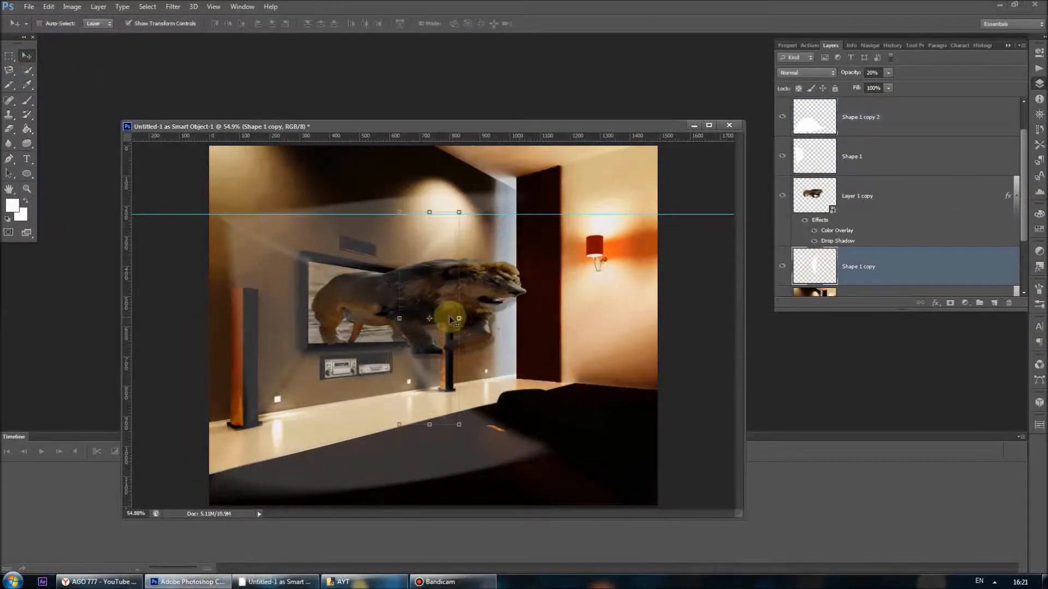
{"action": "left_click_drag", "start_coordinate": [458, 318], "coordinate": [576, 319]}
{"action": "right_click", "coordinate": [553, 329]}
{"action": "left_click", "coordinate": [611, 390]}
{"action": "left_click_drag", "start_coordinate": [575, 424], "coordinate": [622, 478]}
{"action": "left_click_drag", "start_coordinate": [575, 213], "coordinate": [568, 173]}
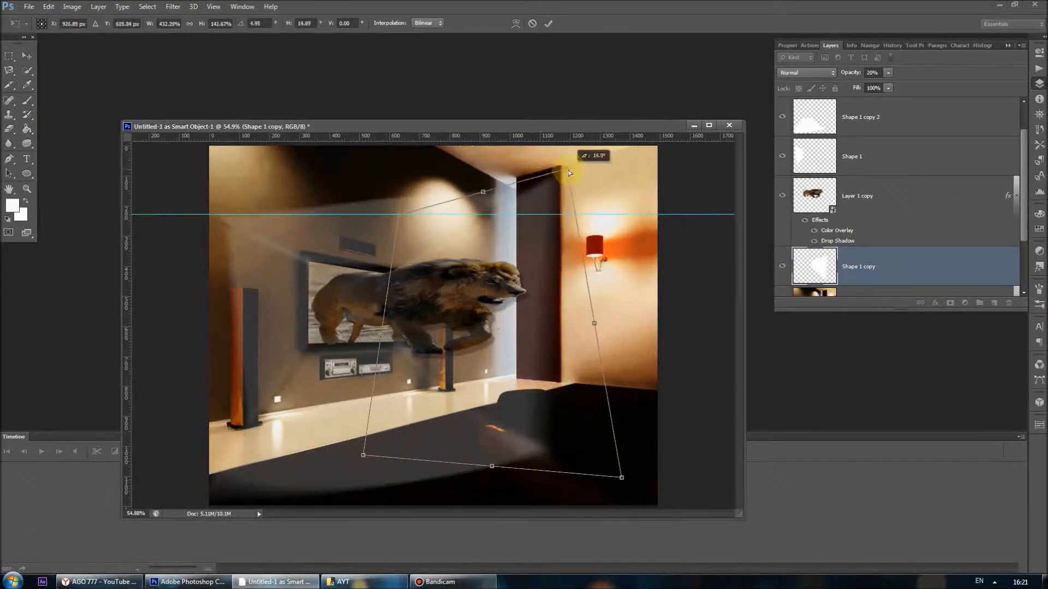
{"action": "left_click", "coordinate": [27, 56]}
{"action": "left_click", "coordinate": [468, 220]}
- Extend the left side of Shape 1 copy 2 slightly outward
{"action": "left_click", "coordinate": [861, 116]}
{"action": "left_click_drag", "start_coordinate": [189, 334], "coordinate": [184, 331]}
{"action": "left_click", "coordinate": [27, 56]}
{"action": "left_click", "coordinate": [468, 220]}
- Enlarge Shape 1 outward and downward so the beam left of the TV reaches past the image's left edge and over the floor
{"action": "left_click_drag", "start_coordinate": [1024, 185], "coordinate": [1023, 163]}
{"action": "left_click", "coordinate": [852, 196]}
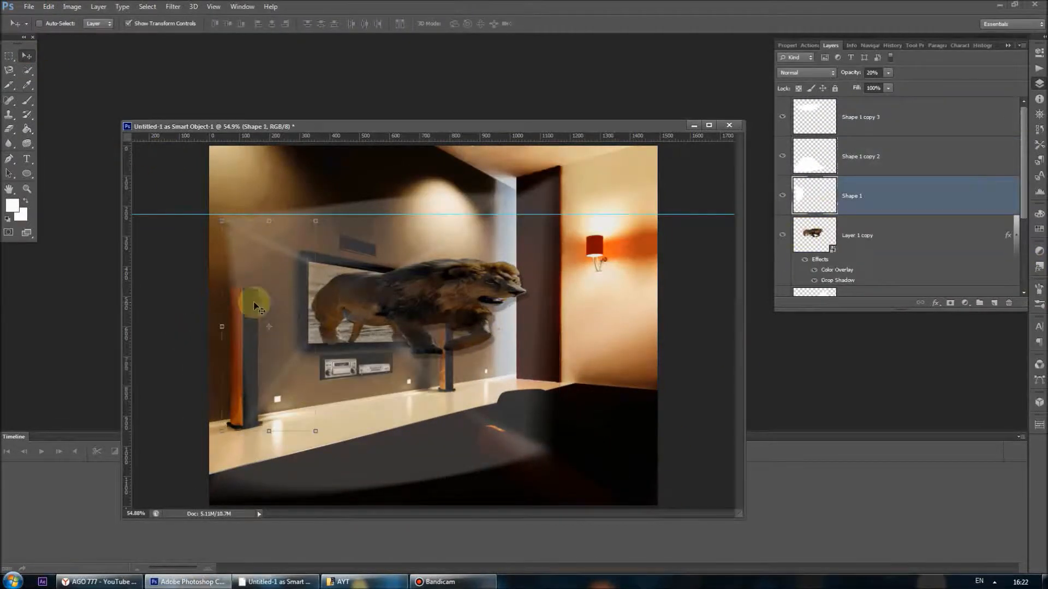
{"action": "left_click_drag", "start_coordinate": [221, 431], "coordinate": [195, 486]}
{"action": "left_click_drag", "start_coordinate": [221, 221], "coordinate": [198, 212]}
{"action": "key", "text": "Return"}
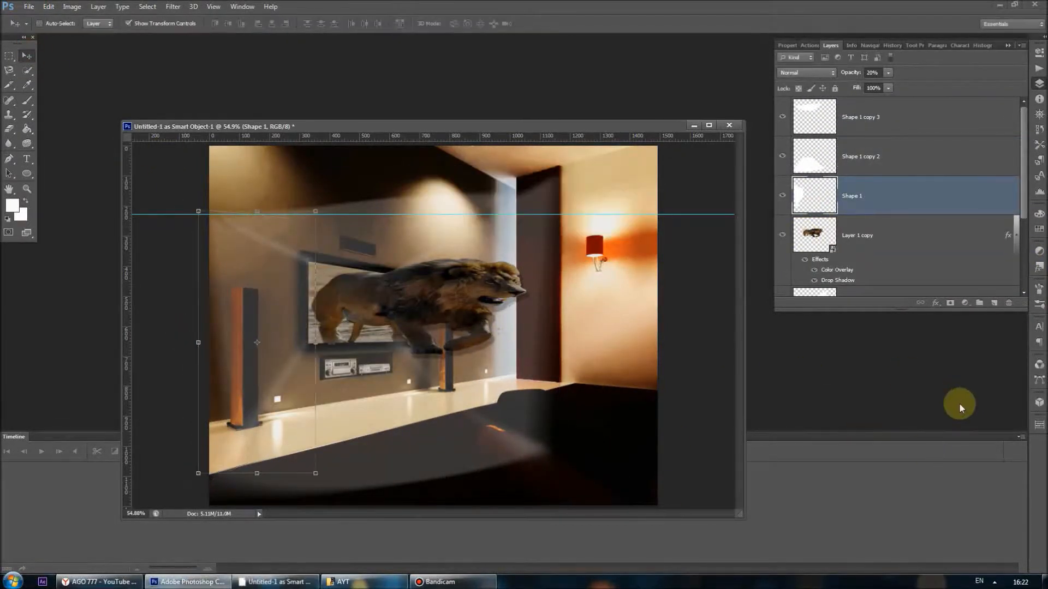
- Save the composite in the AYT folder as the JPEG Untitled-1 as Smart Object-1.jpg with High quality and Baseline Standard, and open that folder in Explorer
{"action": "left_click", "coordinate": [30, 6]}
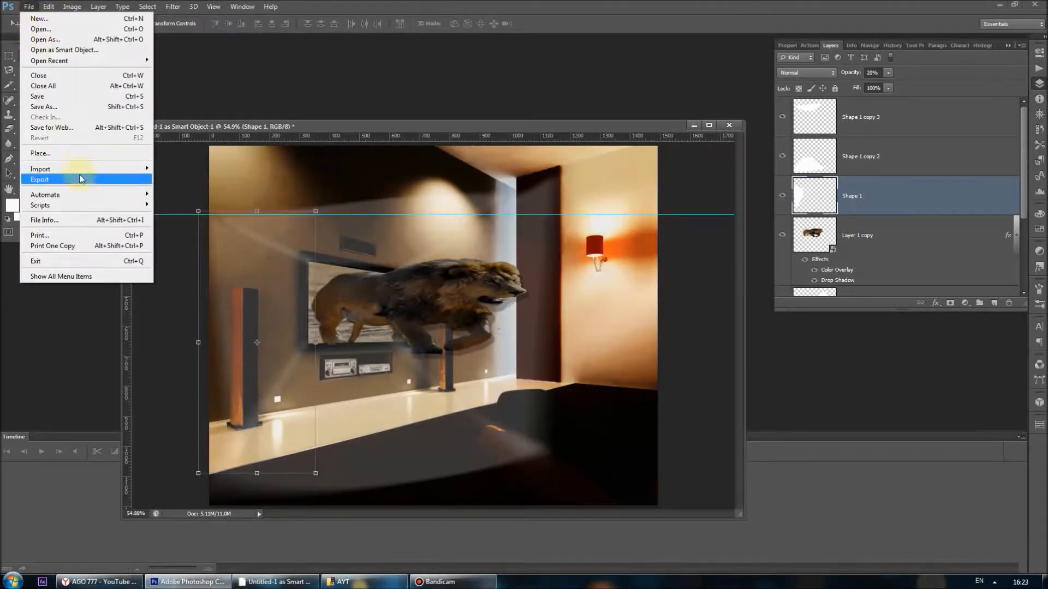
{"action": "left_click", "coordinate": [79, 108]}
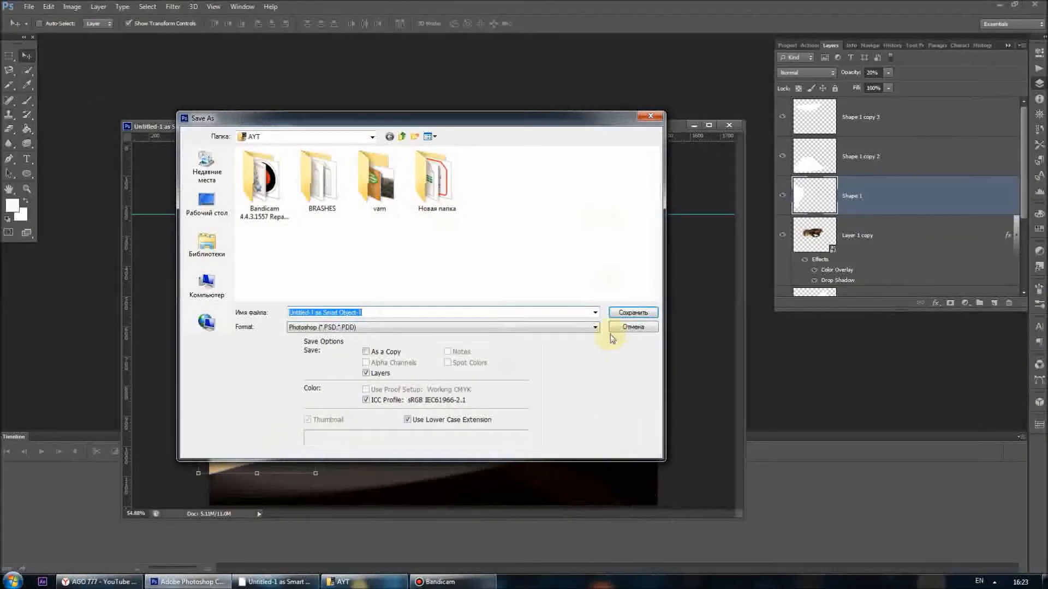
{"action": "left_click", "coordinate": [519, 327]}
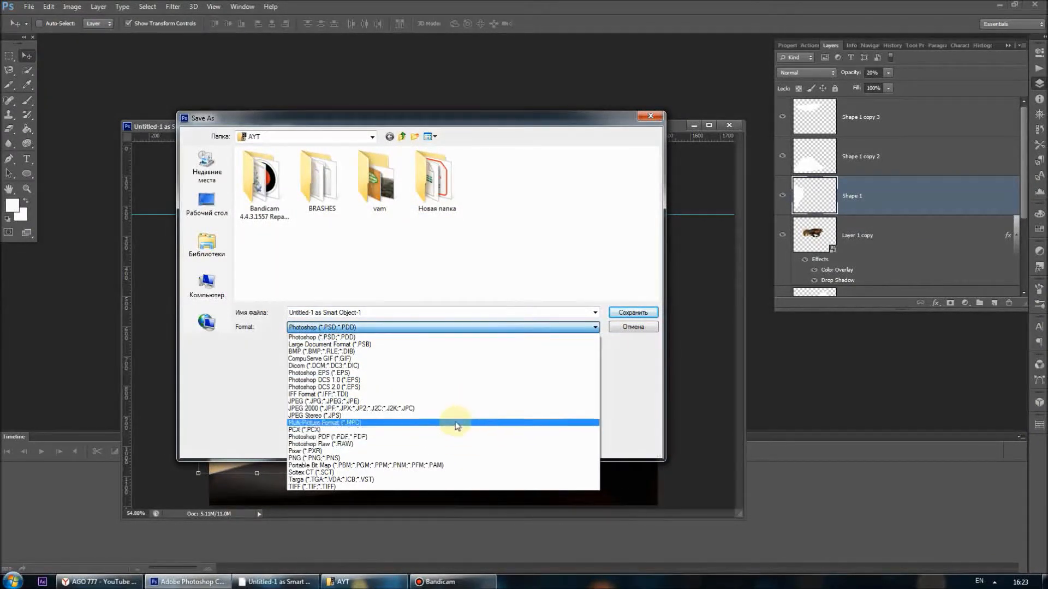
{"action": "left_click", "coordinate": [446, 404]}
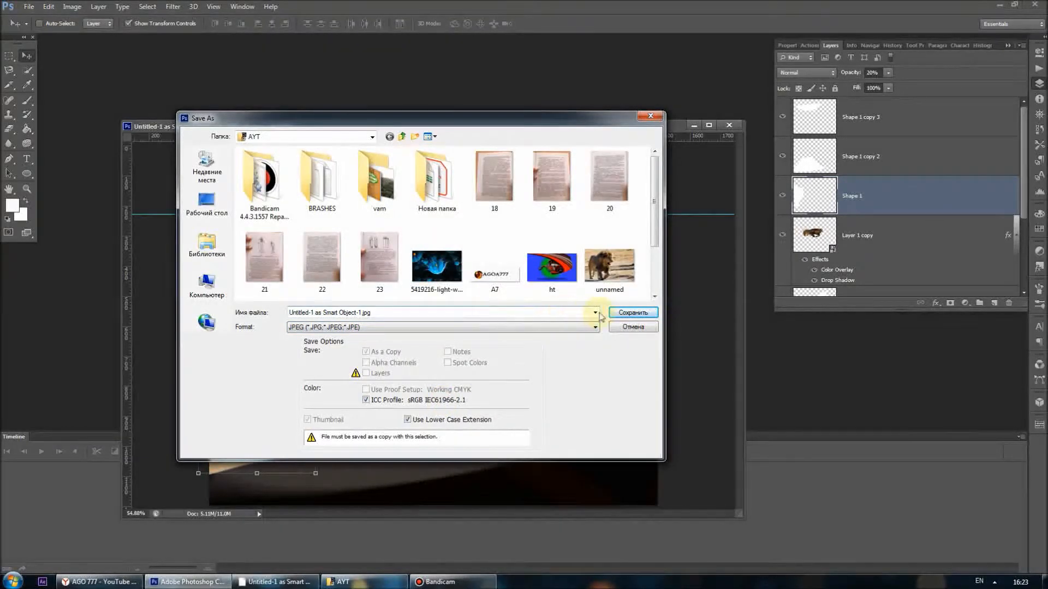
{"action": "left_click", "coordinate": [634, 313]}
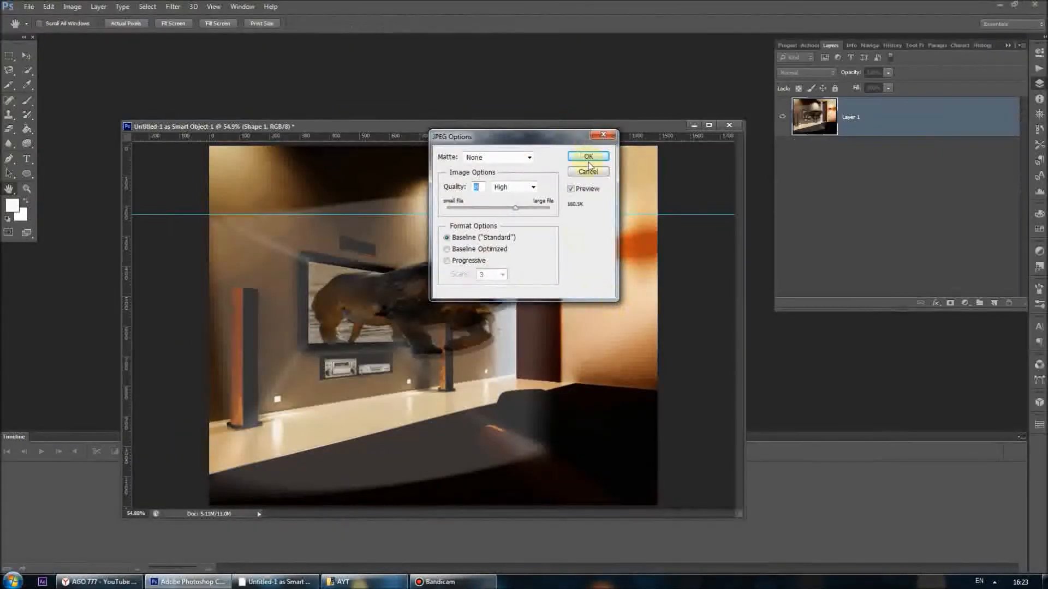
{"action": "left_click", "coordinate": [588, 156]}
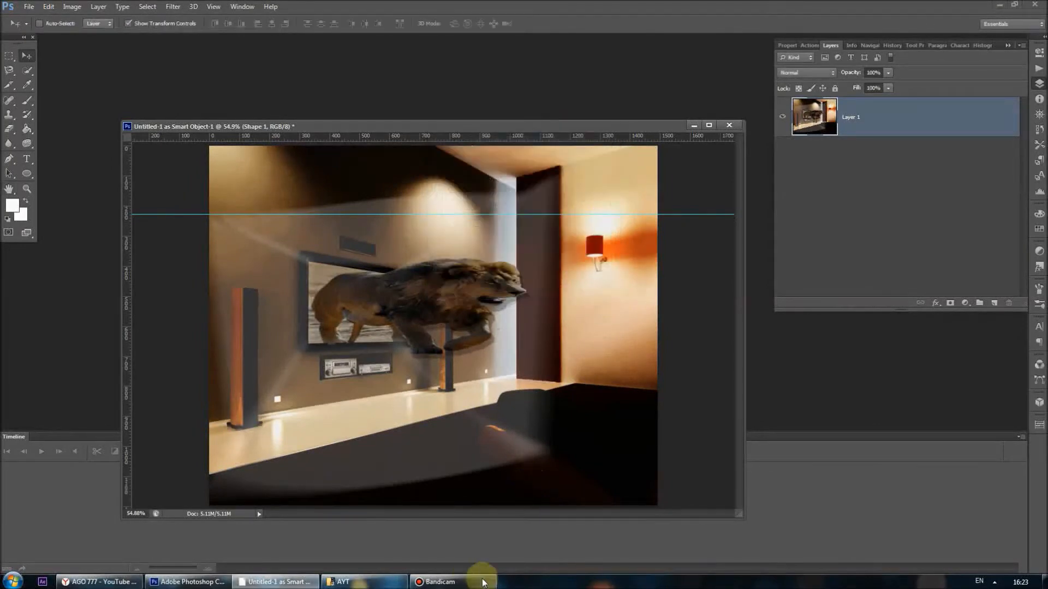
{"action": "left_click", "coordinate": [364, 581]}
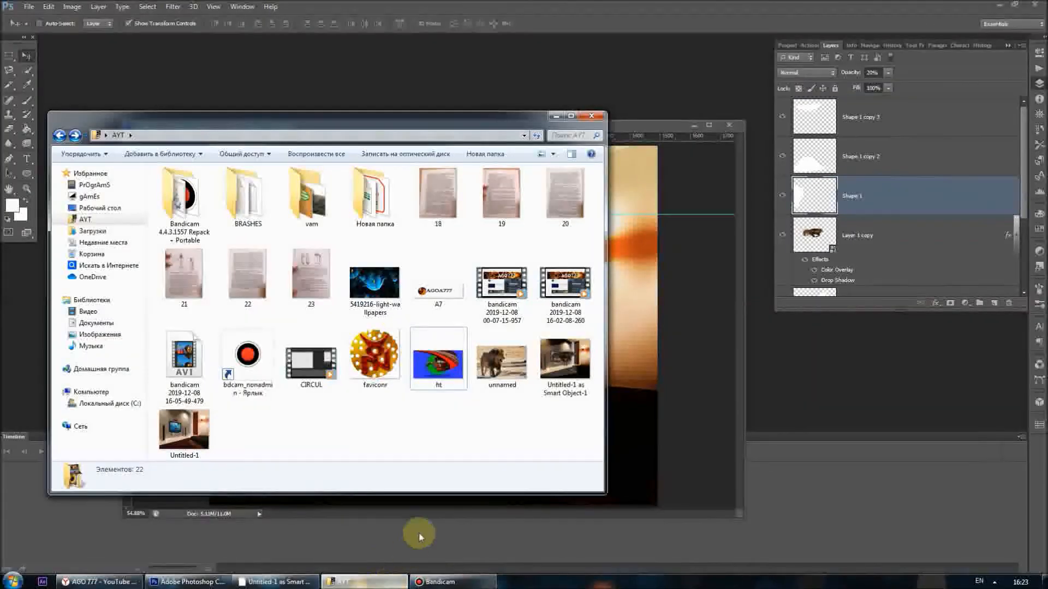